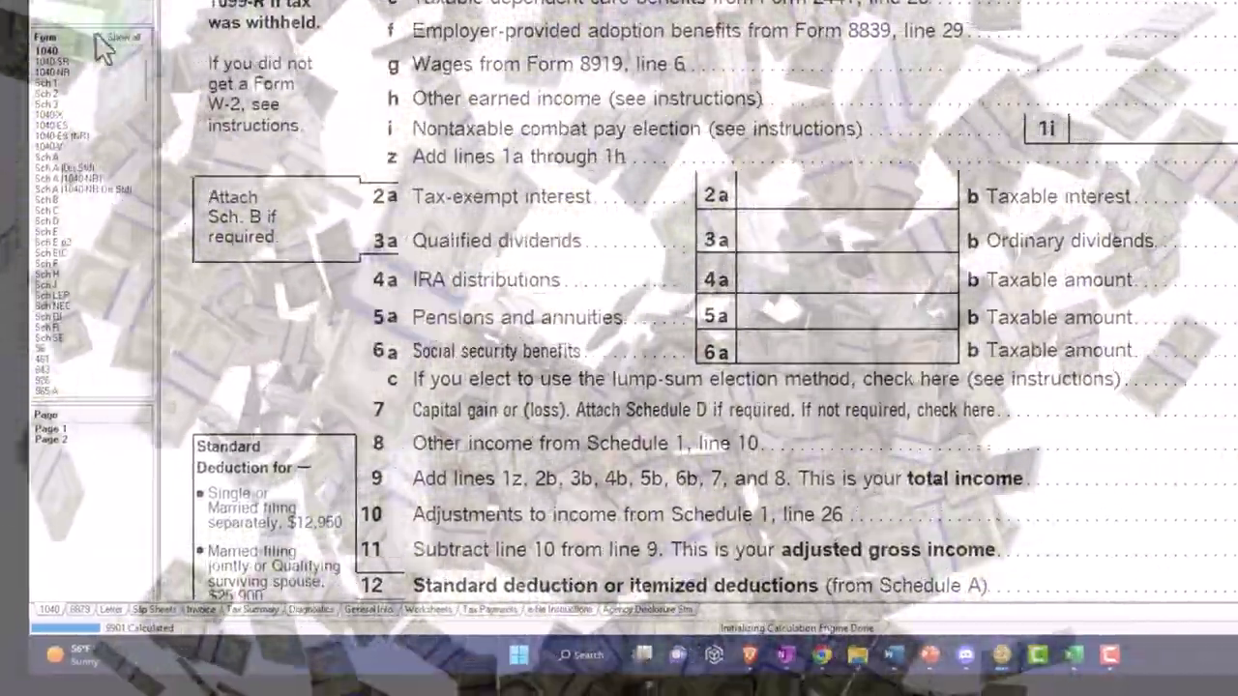
Step: Display Schedule 1, Additional Income and Adjustments to Income, from the Form list
left_click(46, 82)
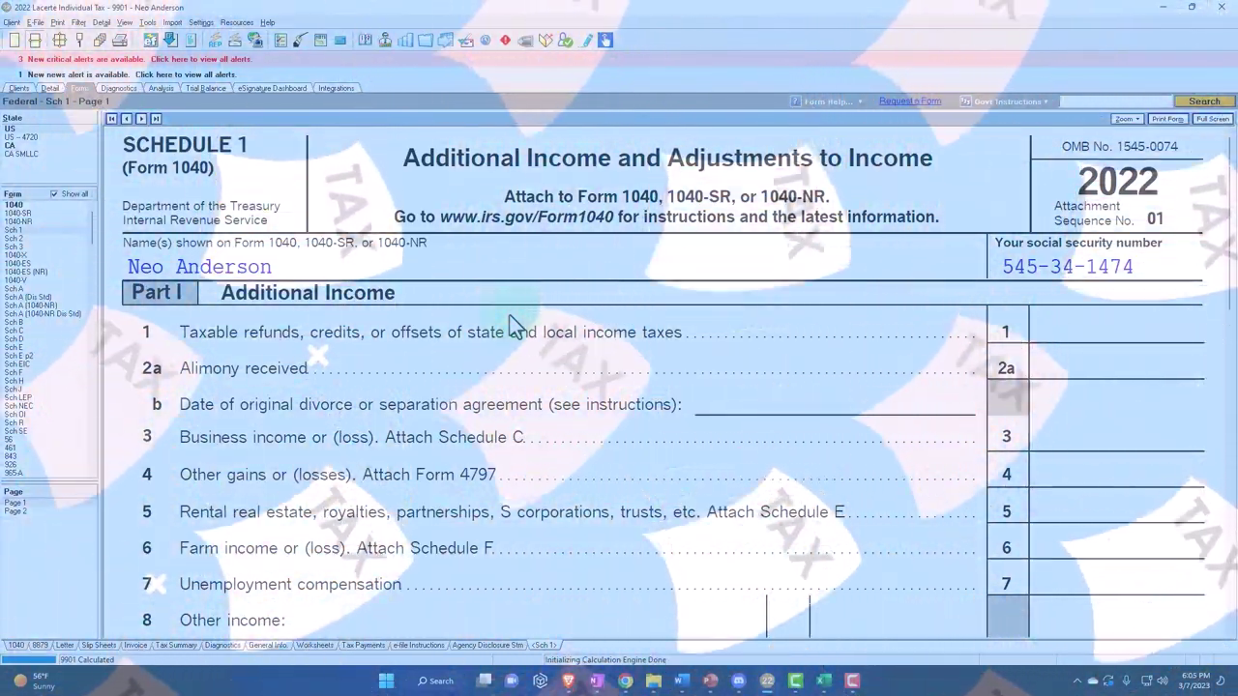
Step: Scroll Schedule 1 down to line 8 other income, lines 8a–8f
scroll(513, 326, "down", 3)
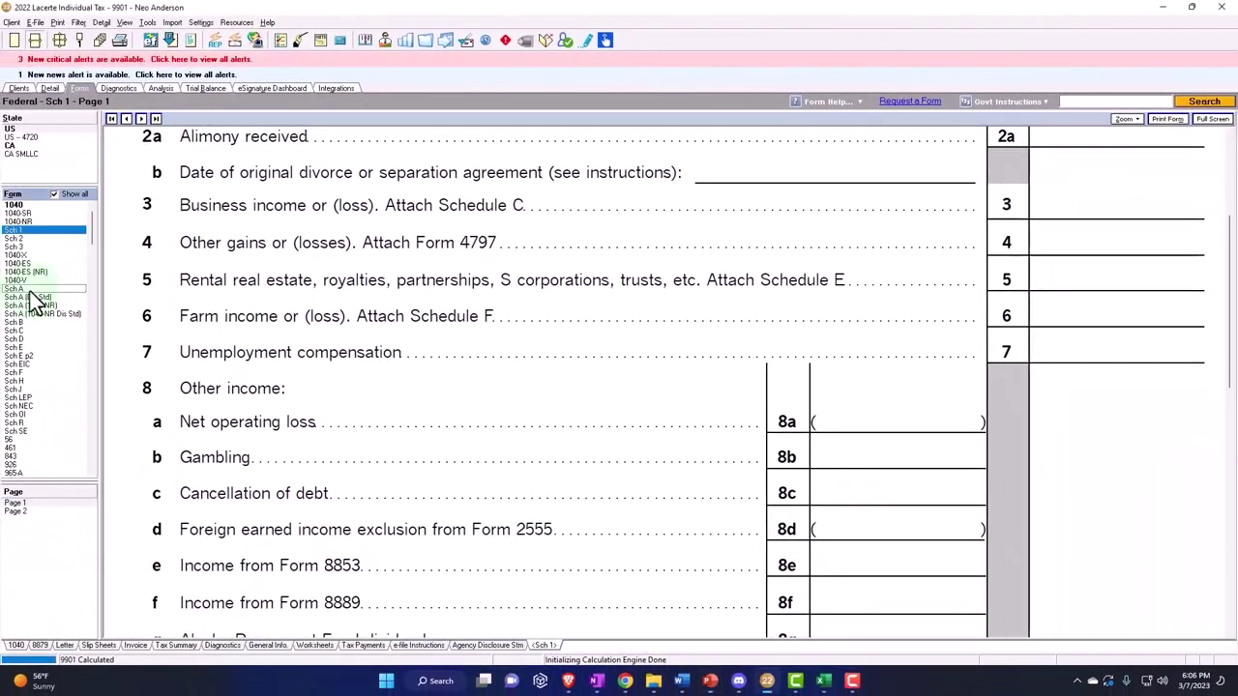
Step: Open Schedule A and scroll through itemized deduction lines 5–16
left_click(29, 290)
scroll(426, 425, "down", 4)
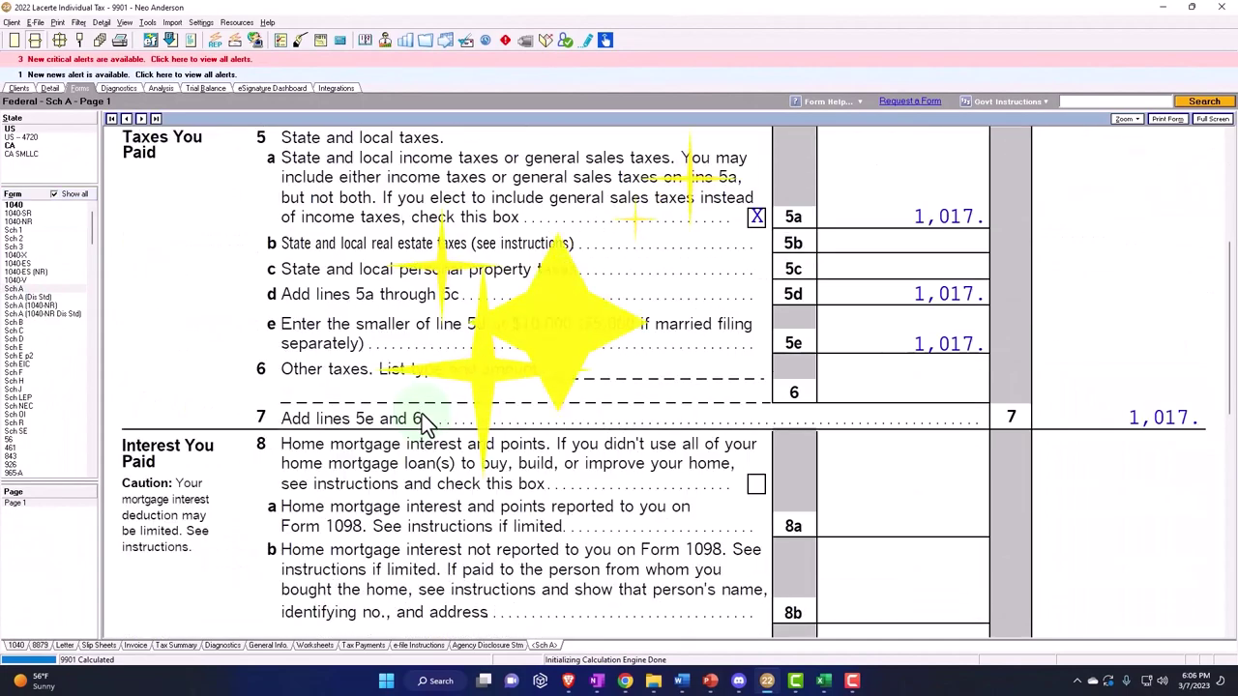
scroll(426, 426, "down", 6)
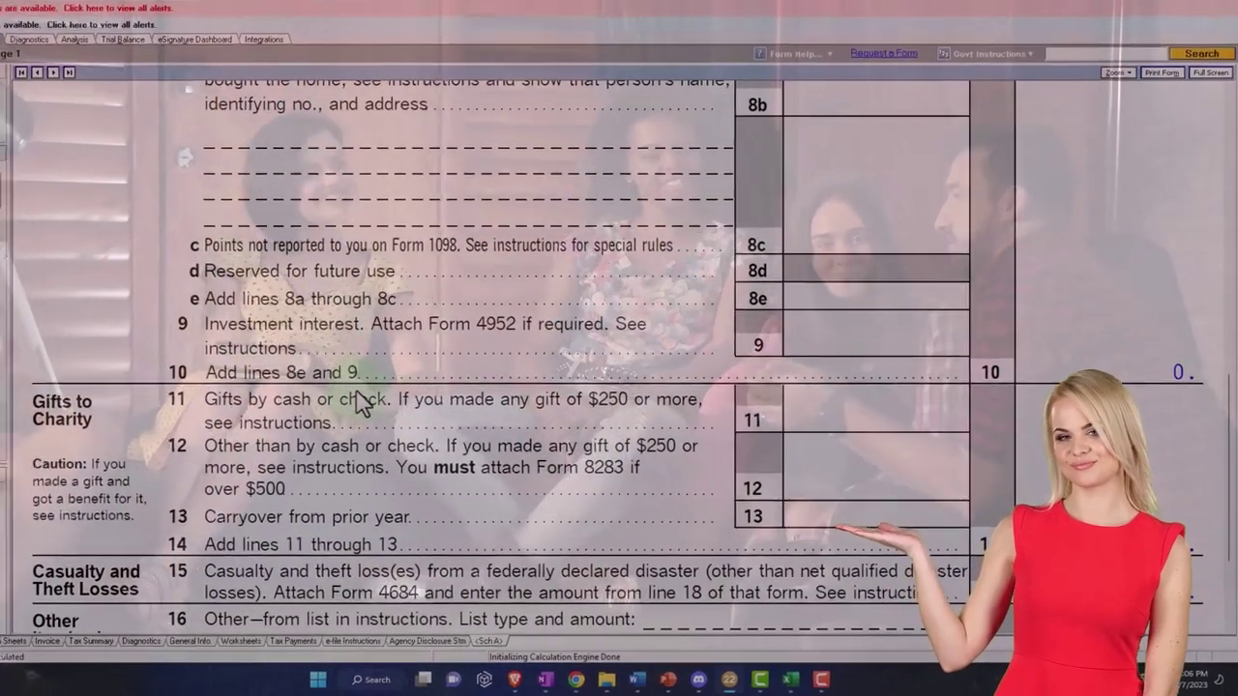
scroll(426, 426, "down", 1)
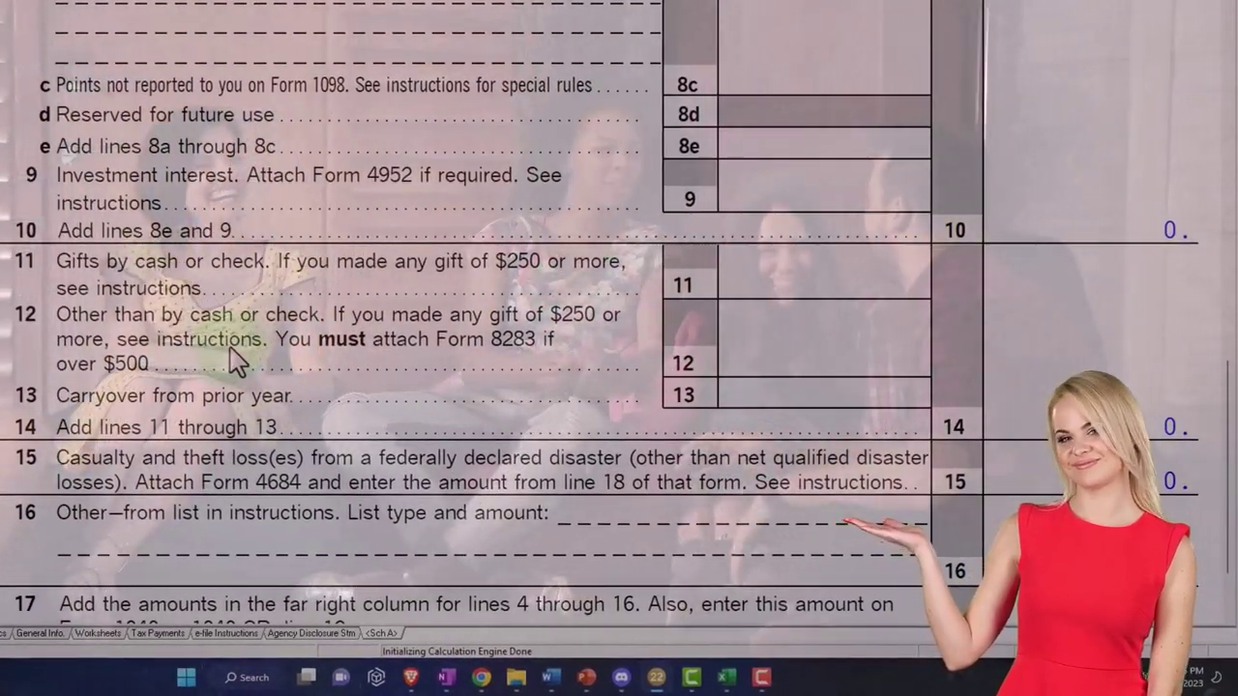
scroll(237, 362, "down", 1)
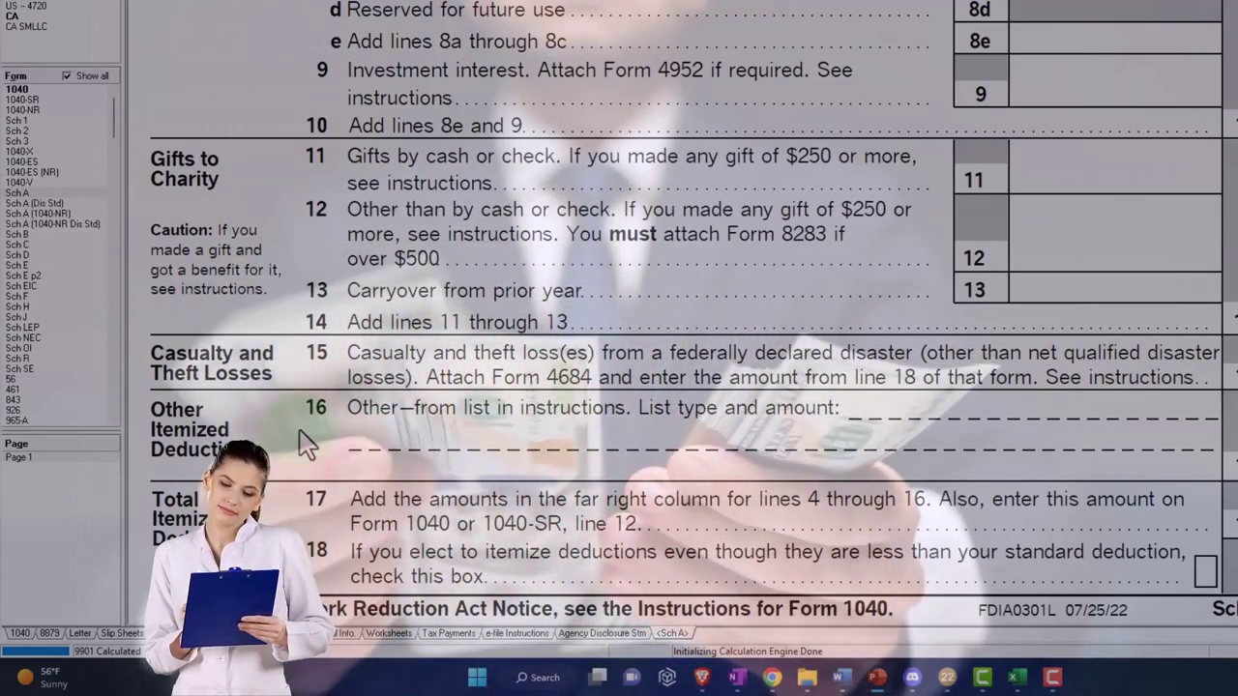
Step: View Form 8879 and limit the form list to this return's forms
scroll(58, 339, "down", 10)
left_click(16, 421)
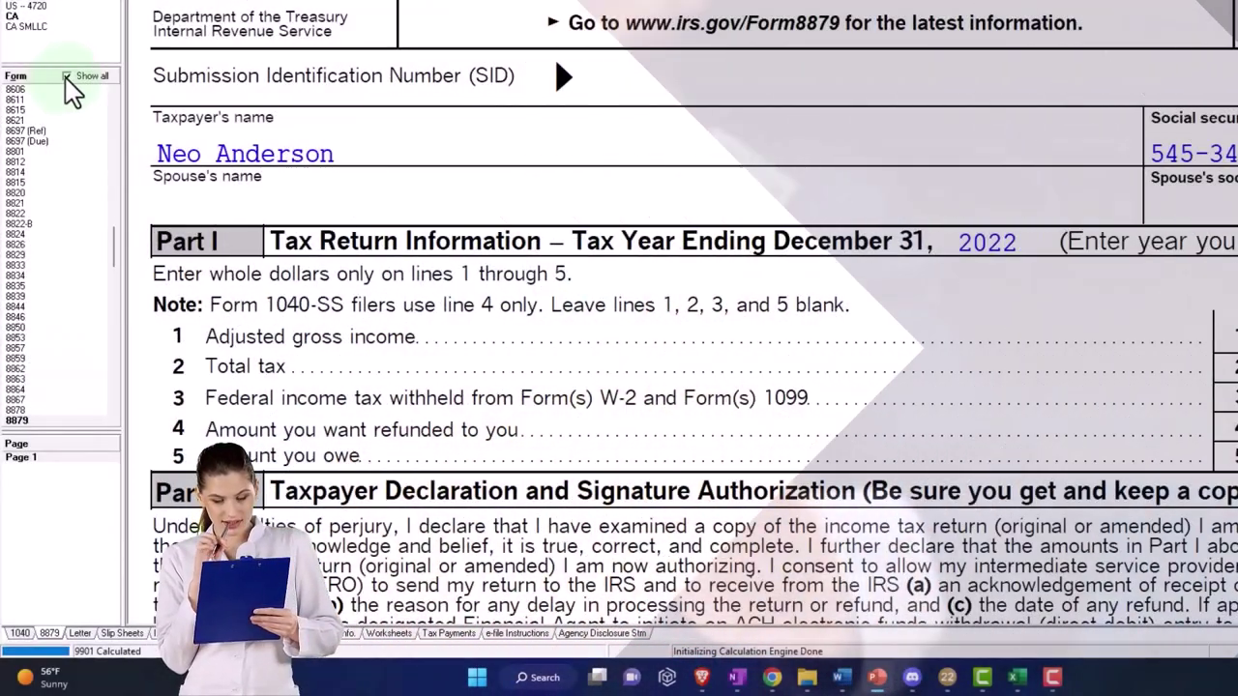
left_click(67, 77)
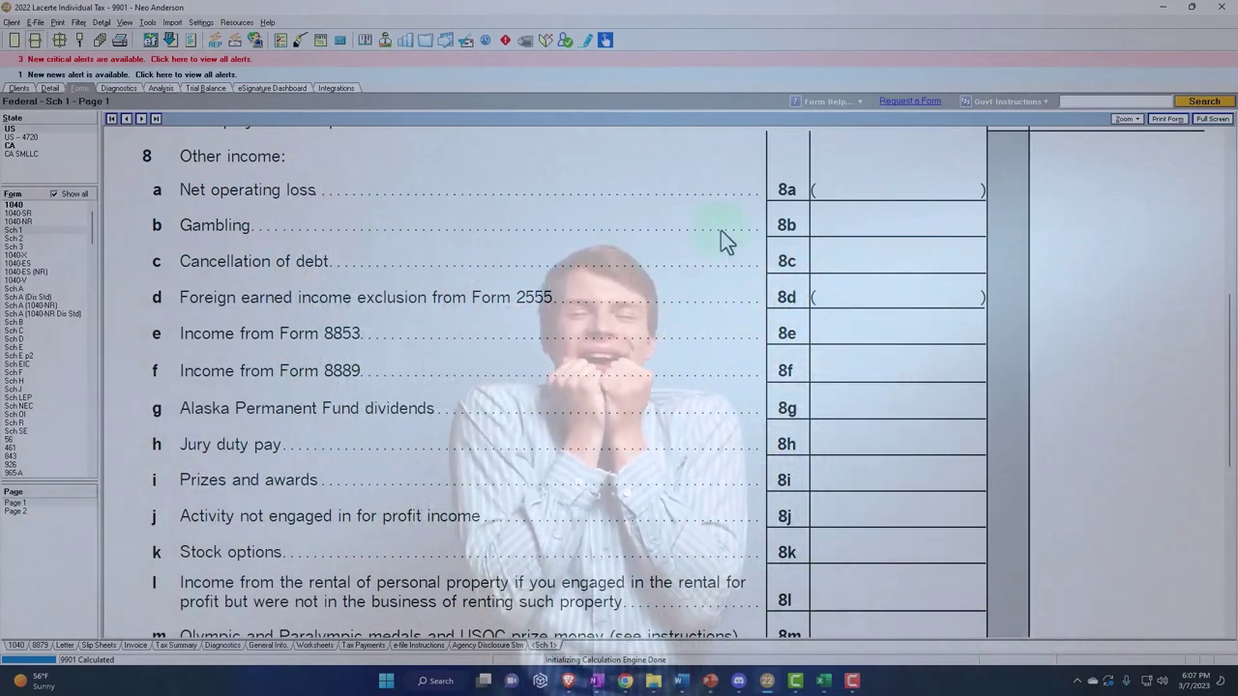
Step: From line 8b's inputs, add a W-2G gambling winnings record with payer name 'W-2G'
double_click(875, 240)
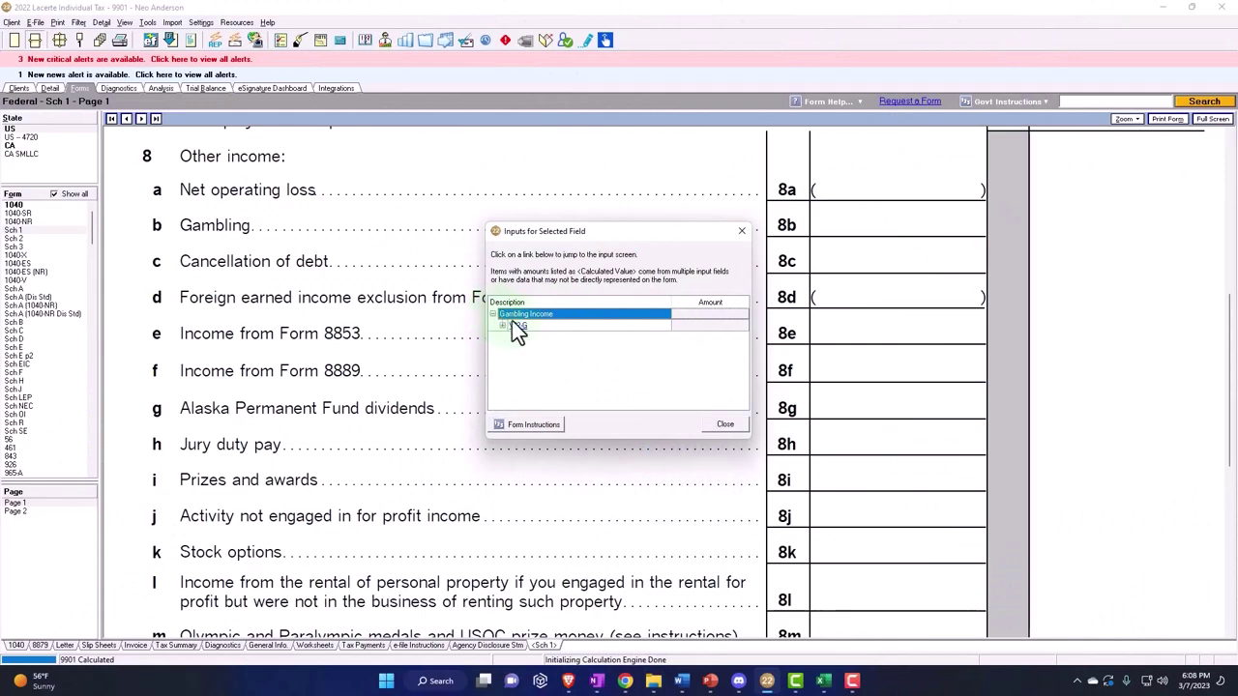
left_click(517, 326)
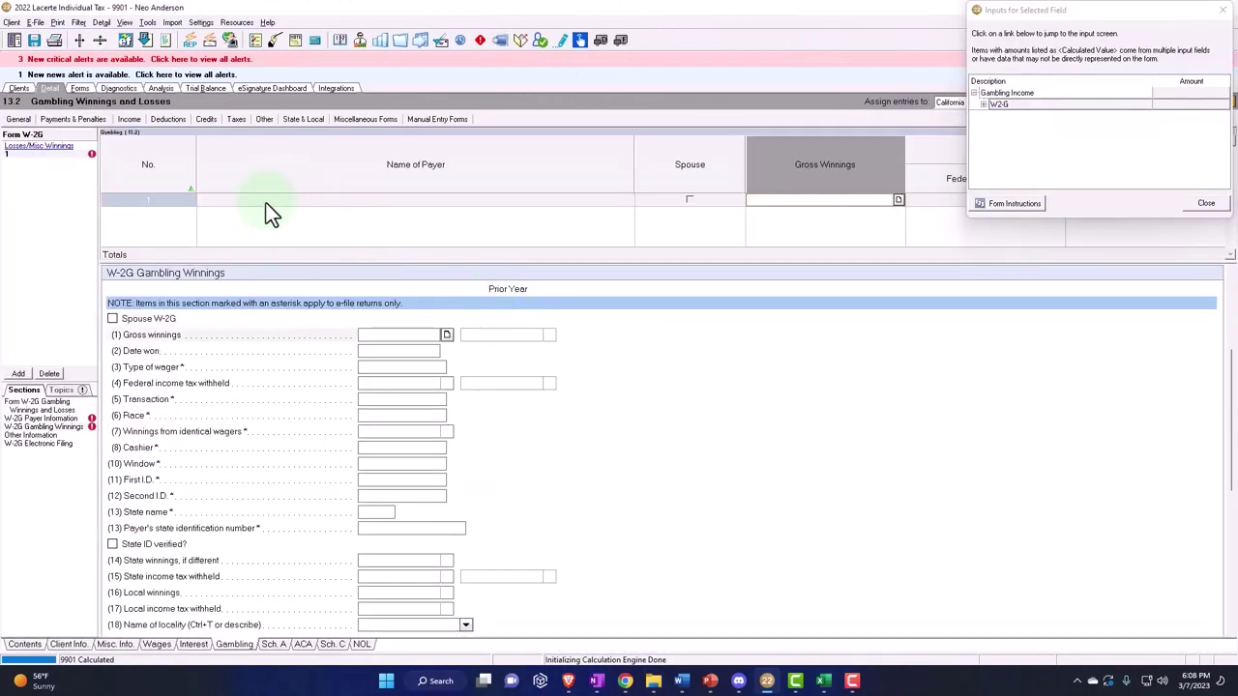
left_click(267, 204)
type("W")
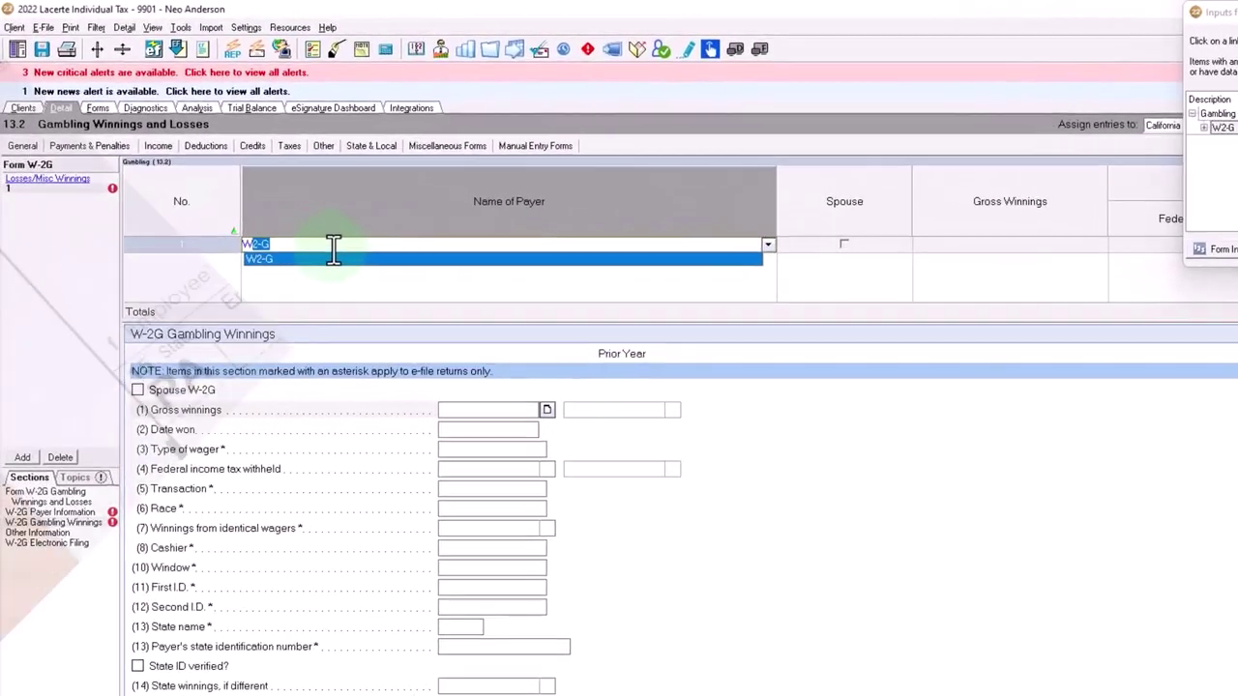
type("-")
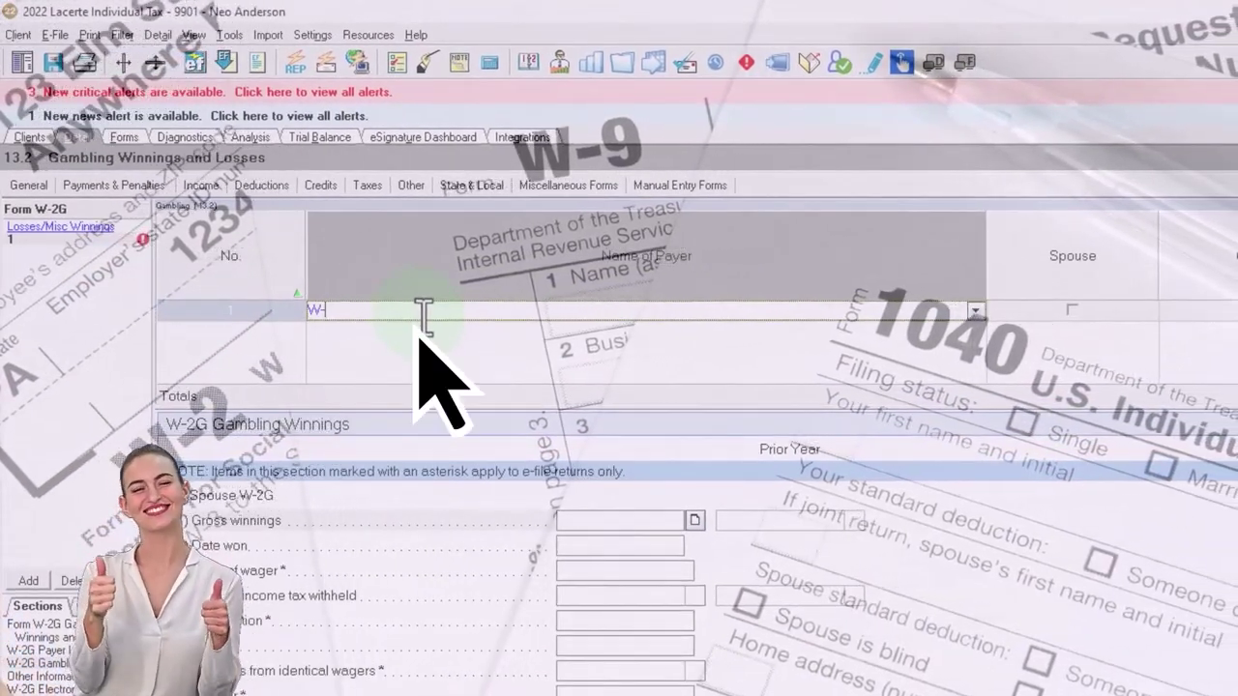
type("2")
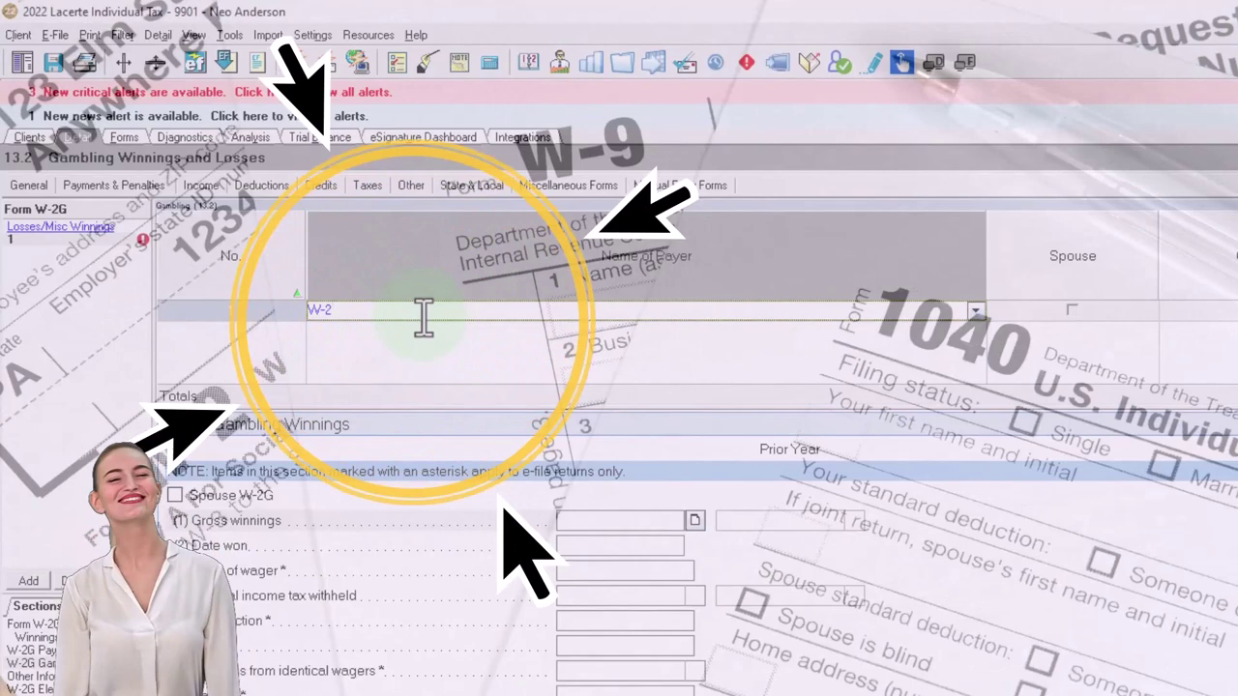
type("G")
key("Tab")
key("Tab")
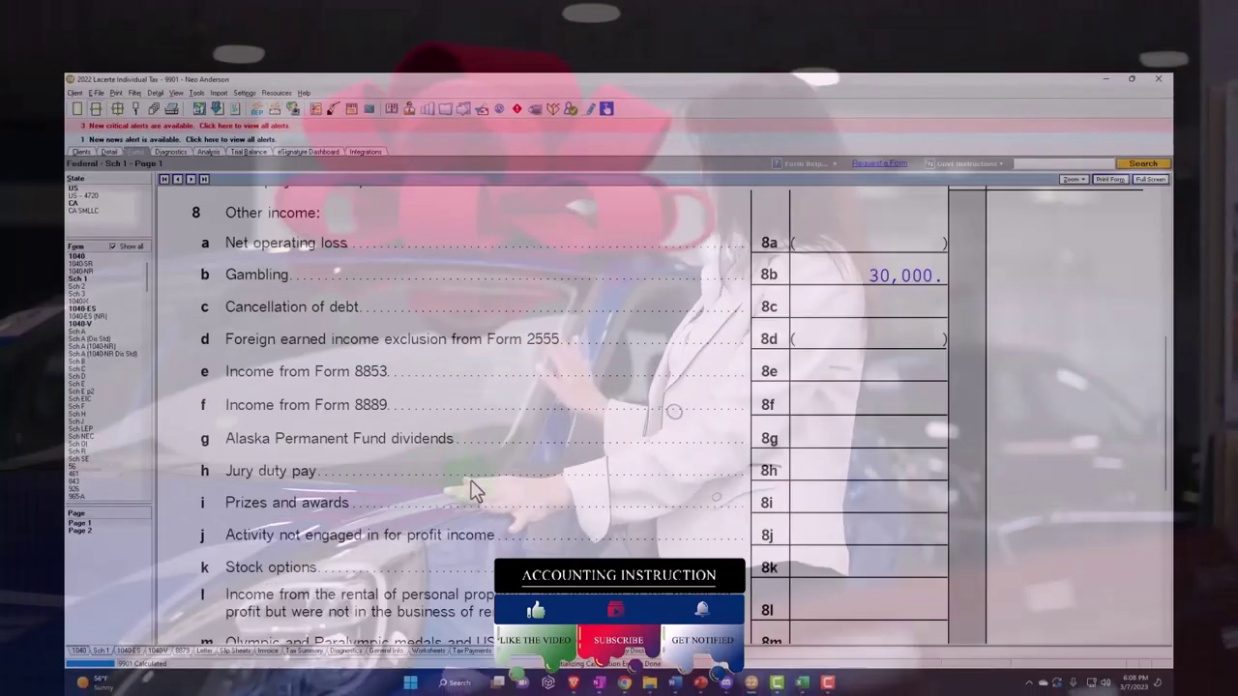
Step: Check Schedule 1 lines 9–10 and the income lines on Form 1040 page 1
scroll(810, 327, "down", 5)
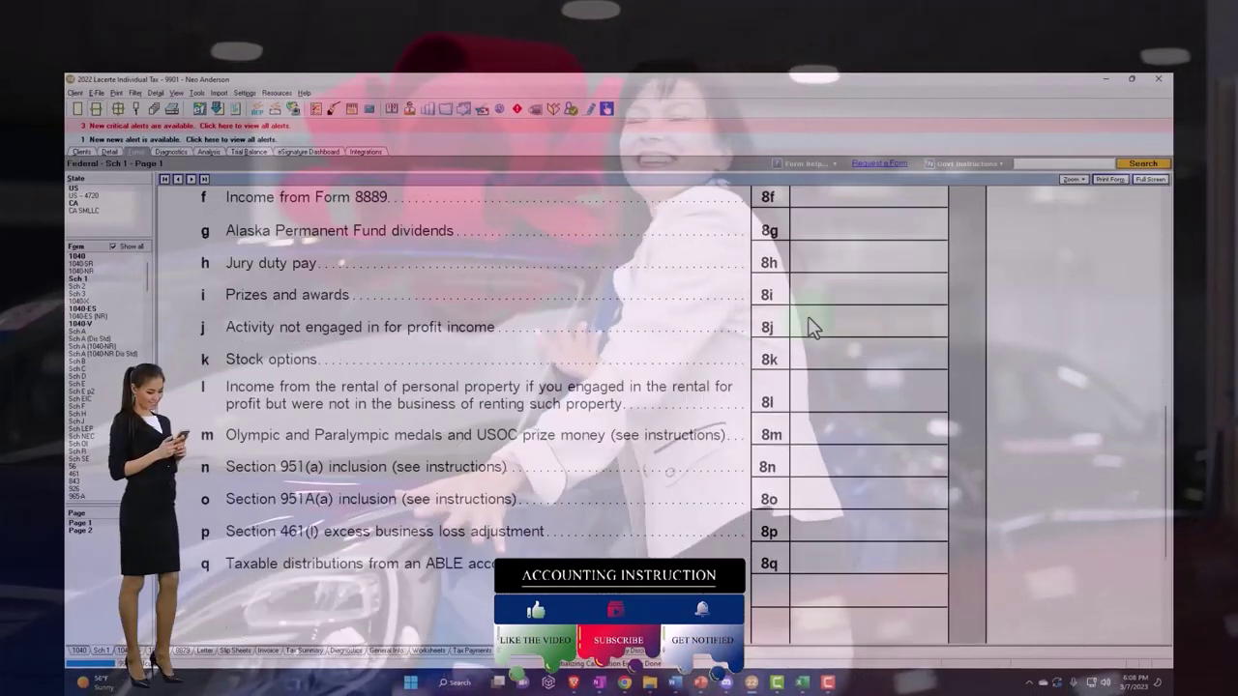
left_click(81, 257)
scroll(667, 454, "down", 10)
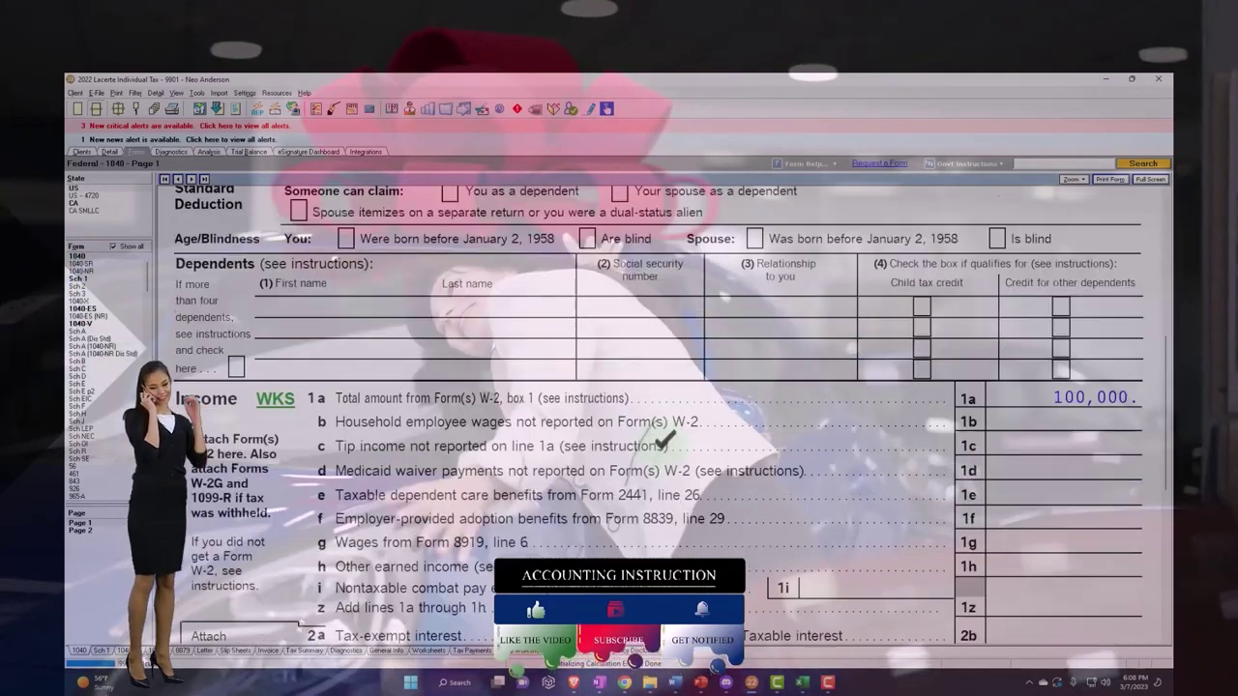
scroll(665, 454, "down", 5)
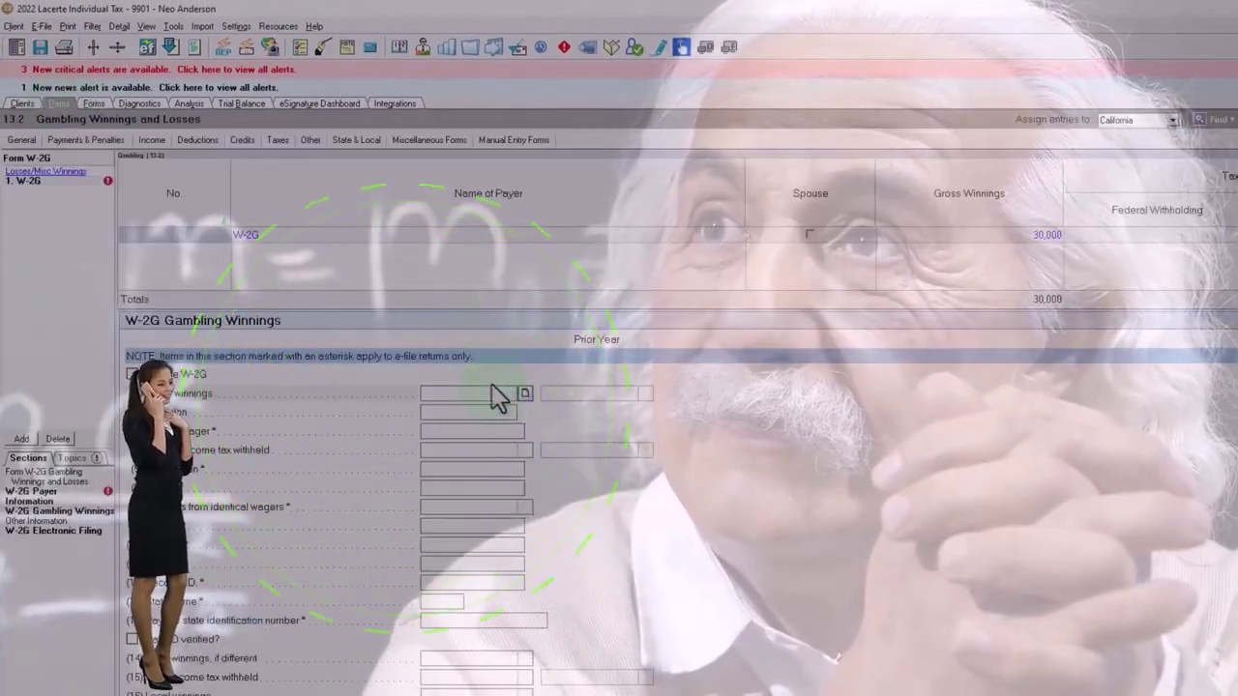
Step: Change the W-2 wages from 100,000 to 40,000 and federal withholding to 5,000
left_click(152, 139)
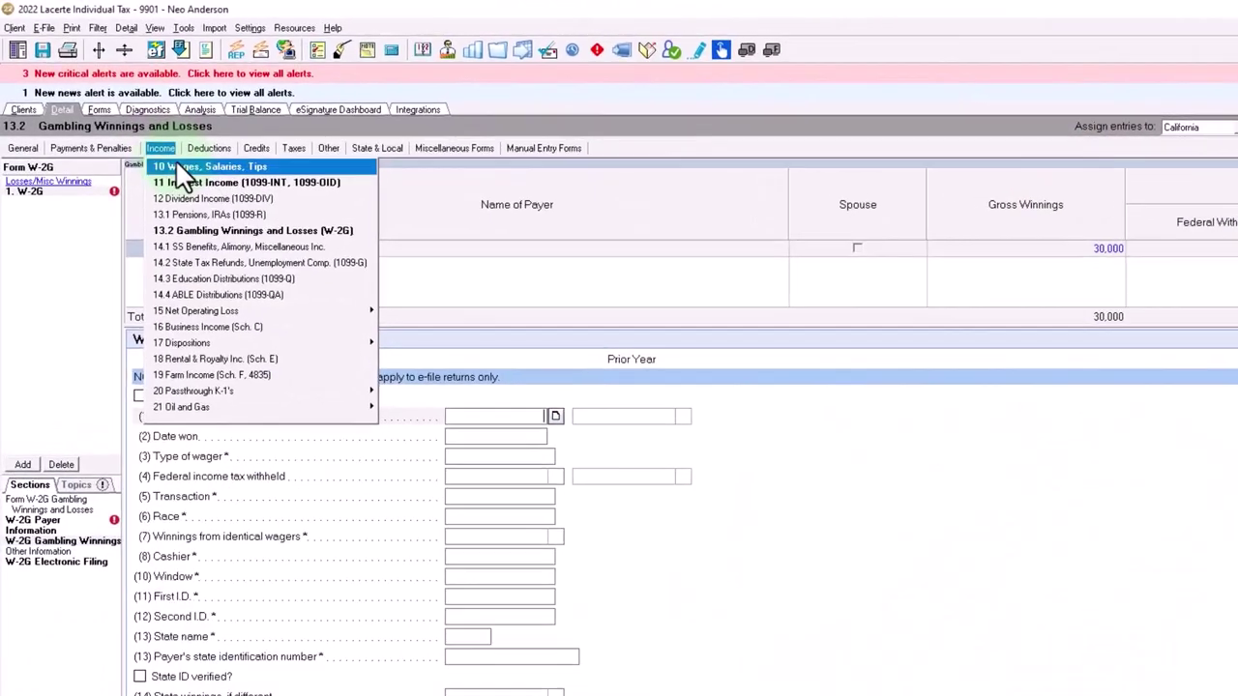
key("Escape")
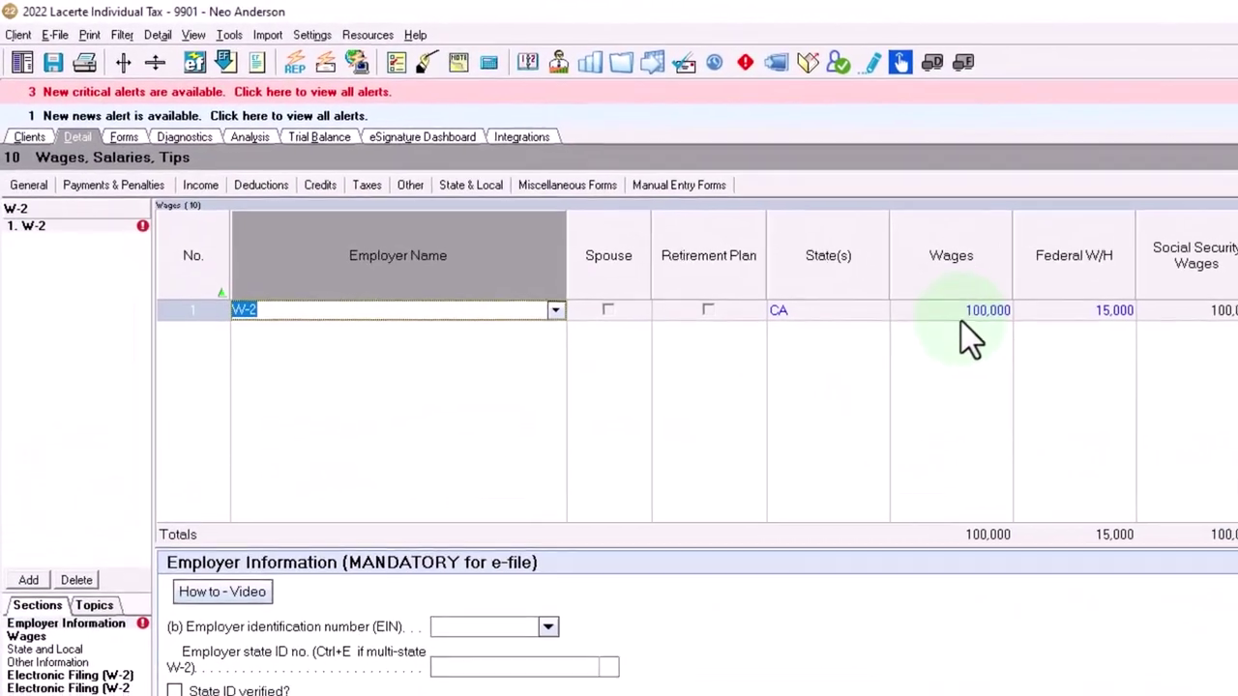
left_click(971, 316)
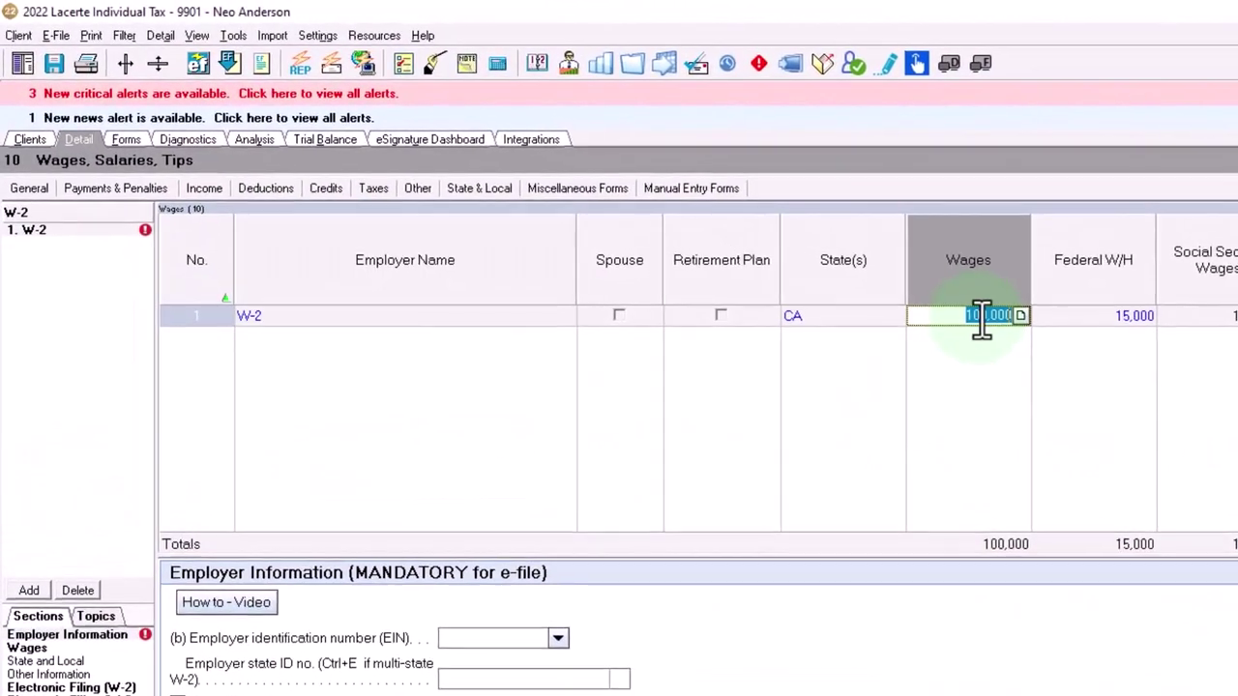
type("4")
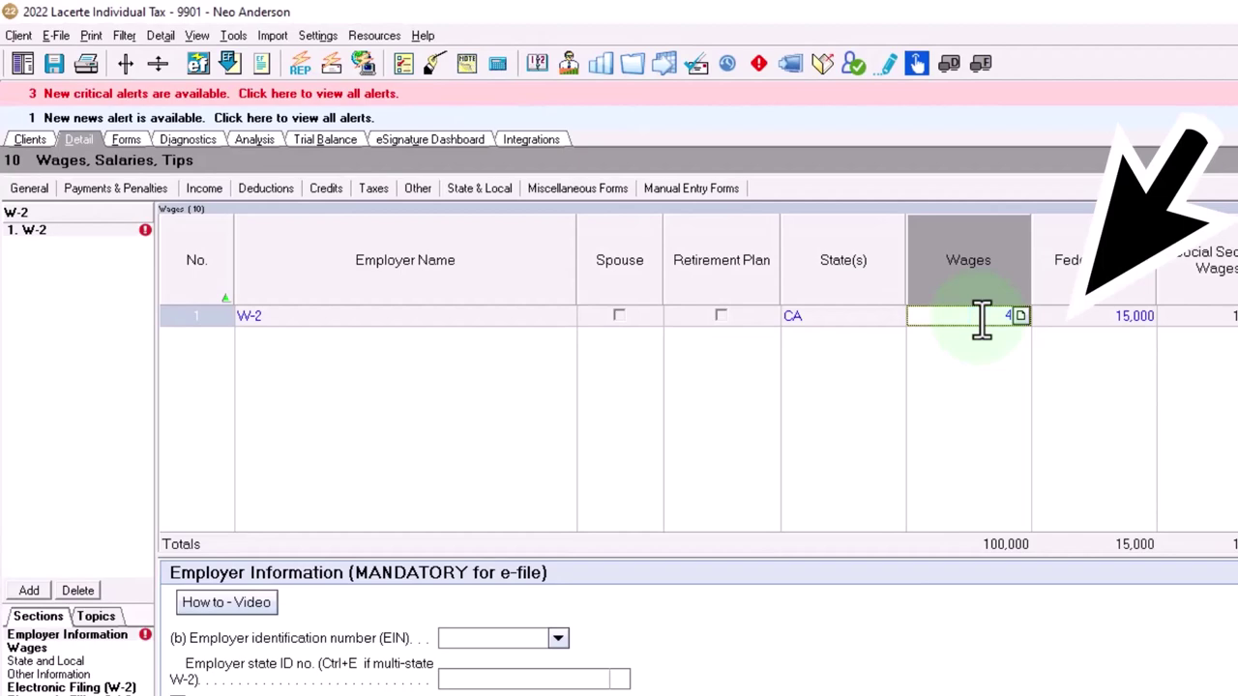
type("0,000")
key("Tab")
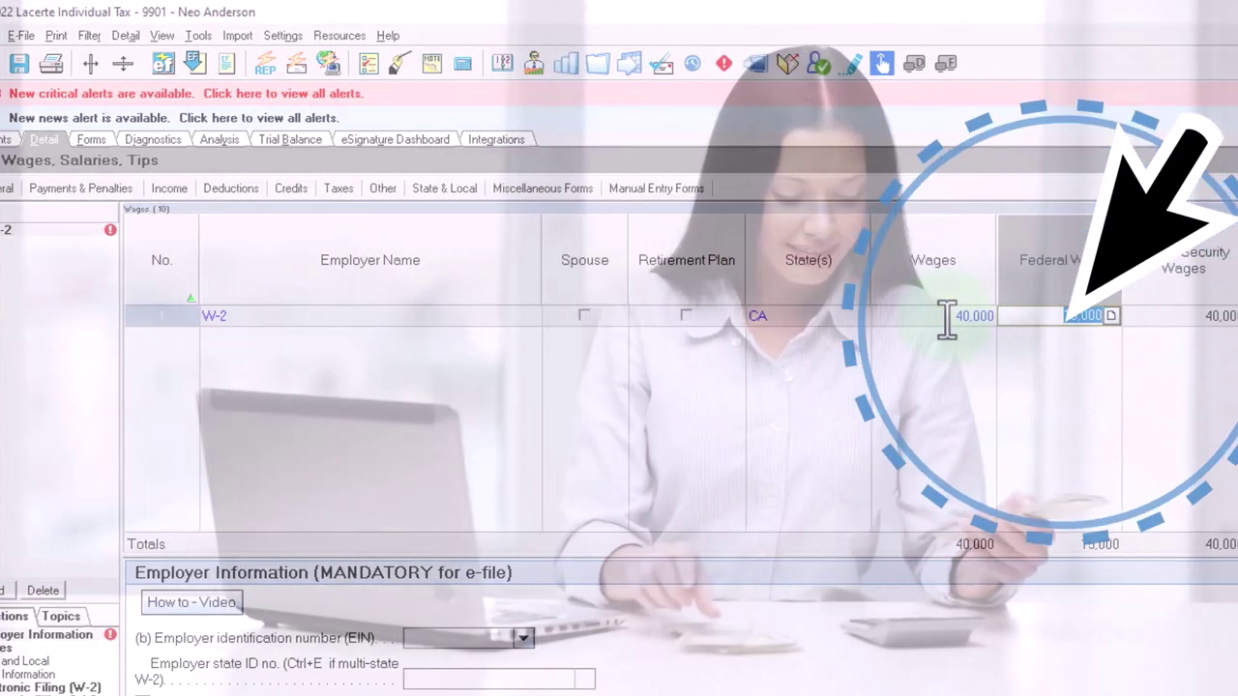
type("5000")
key("Tab")
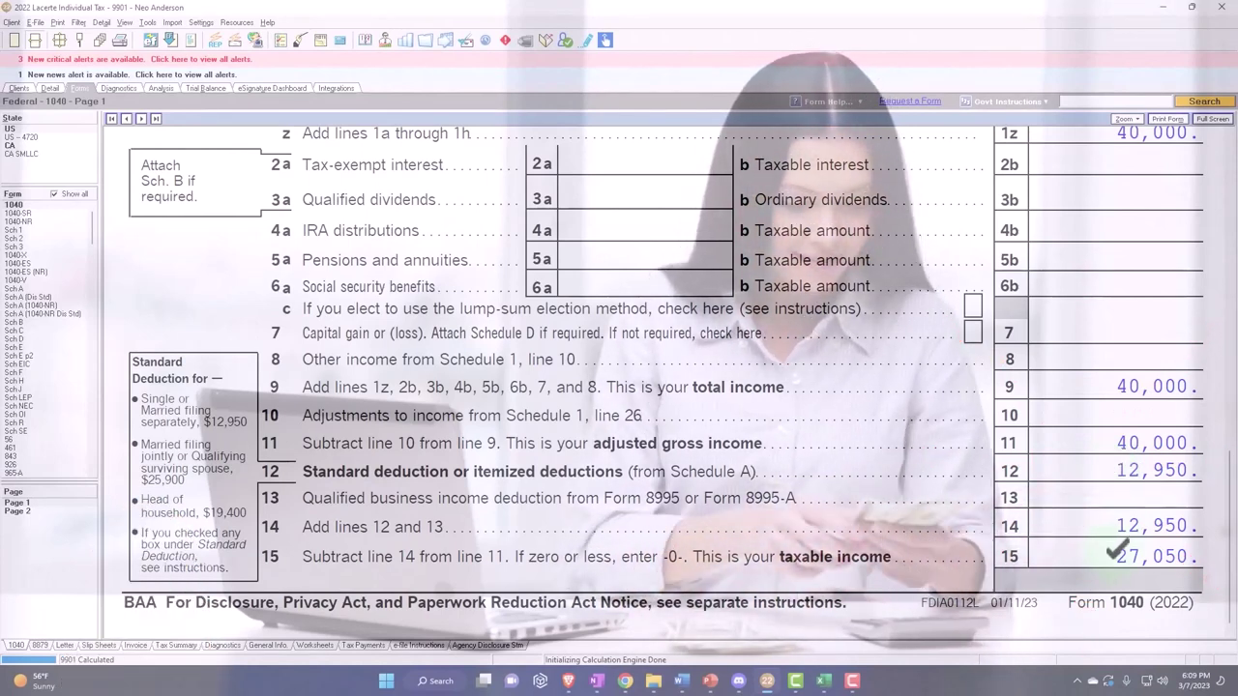
Step: Review Form 1040 page 2 and the Federal Income Tax Summary
left_click(36, 513)
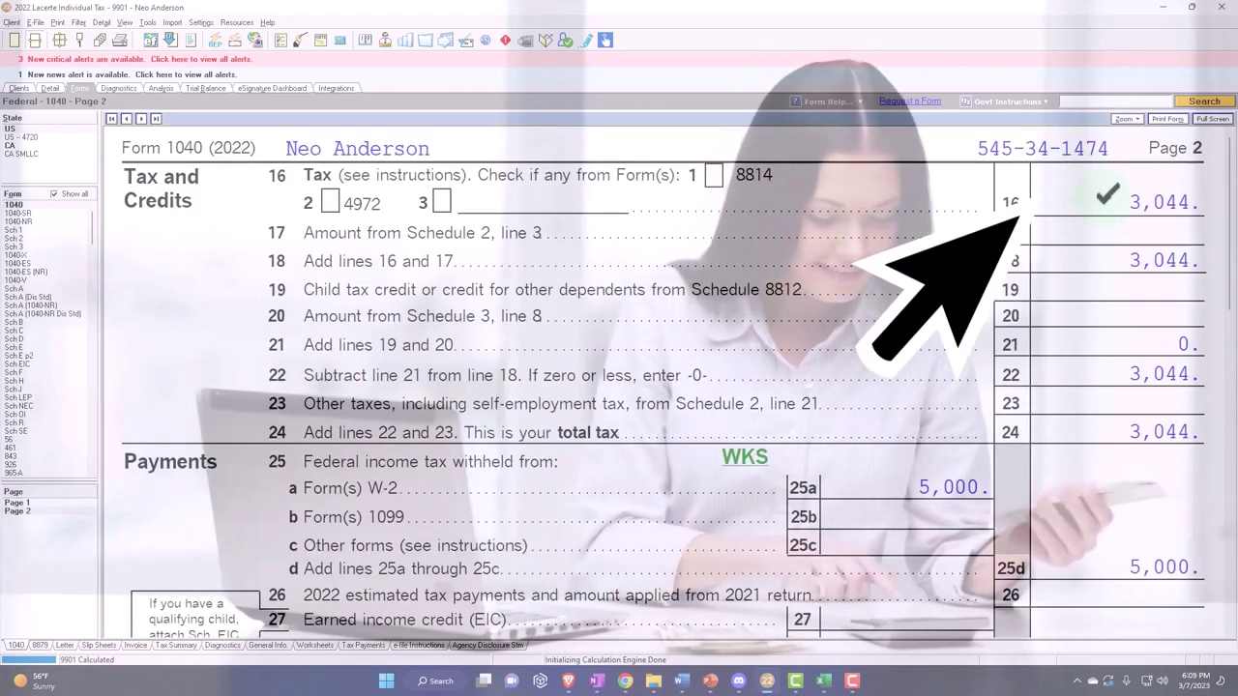
left_click(55, 195)
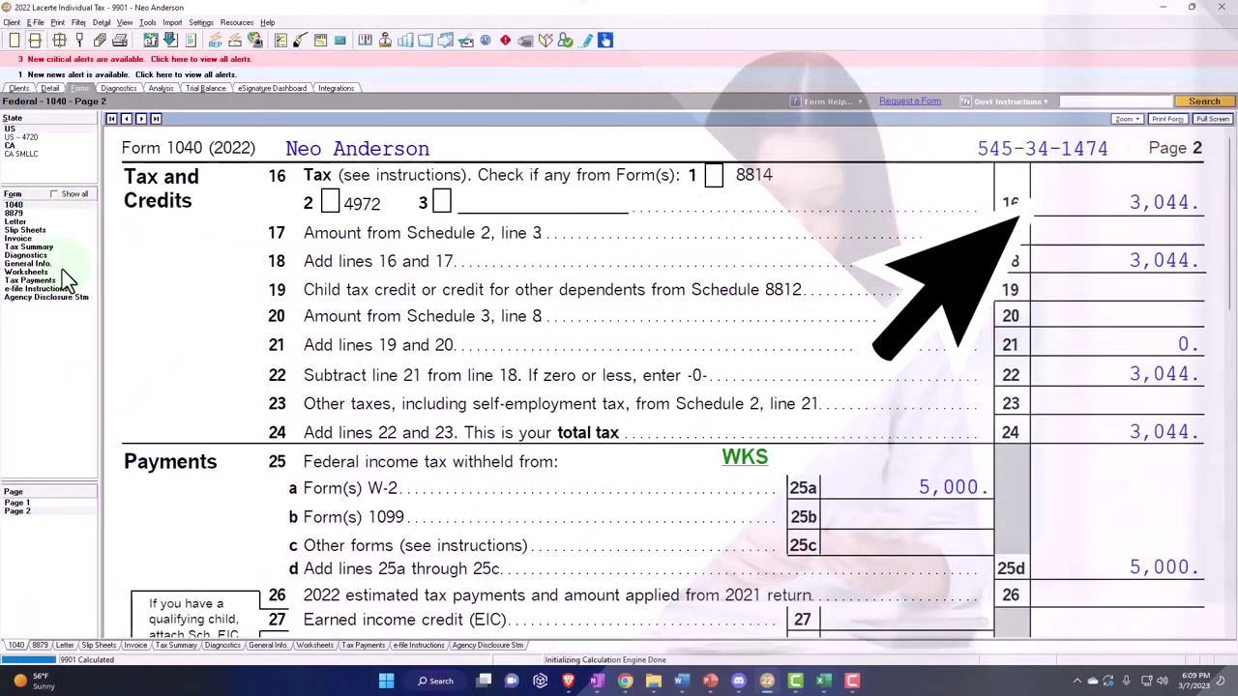
left_click(43, 249)
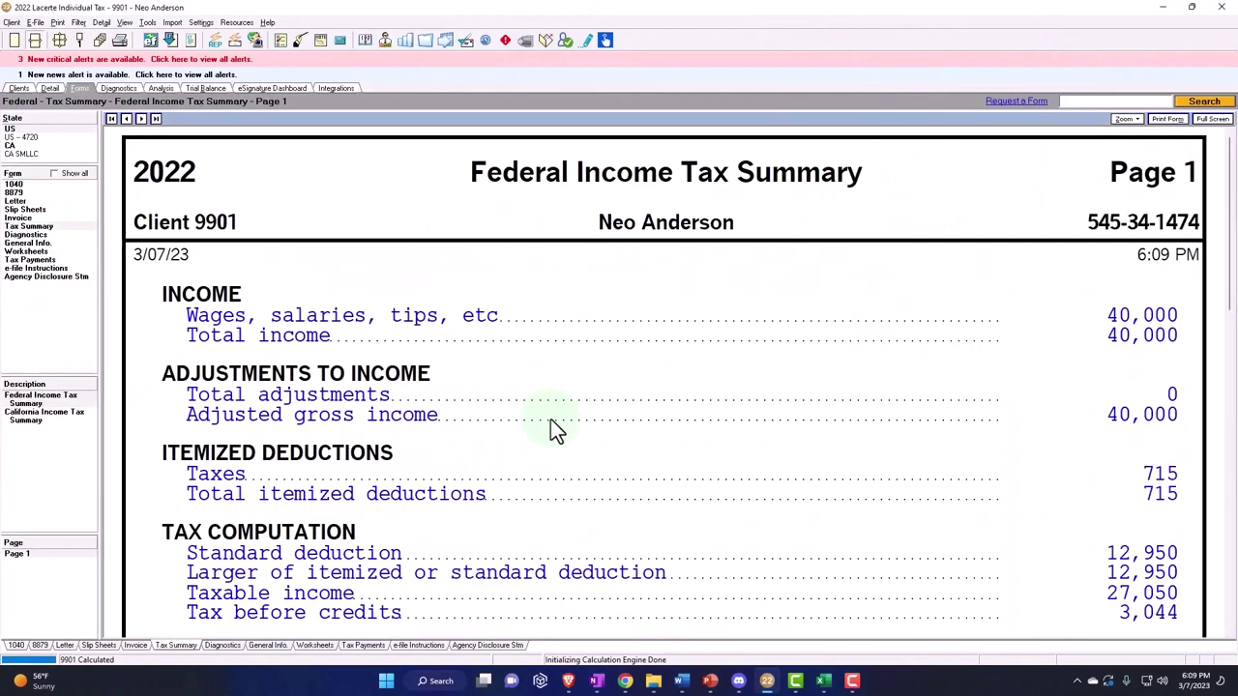
scroll(552, 420, "down", 10)
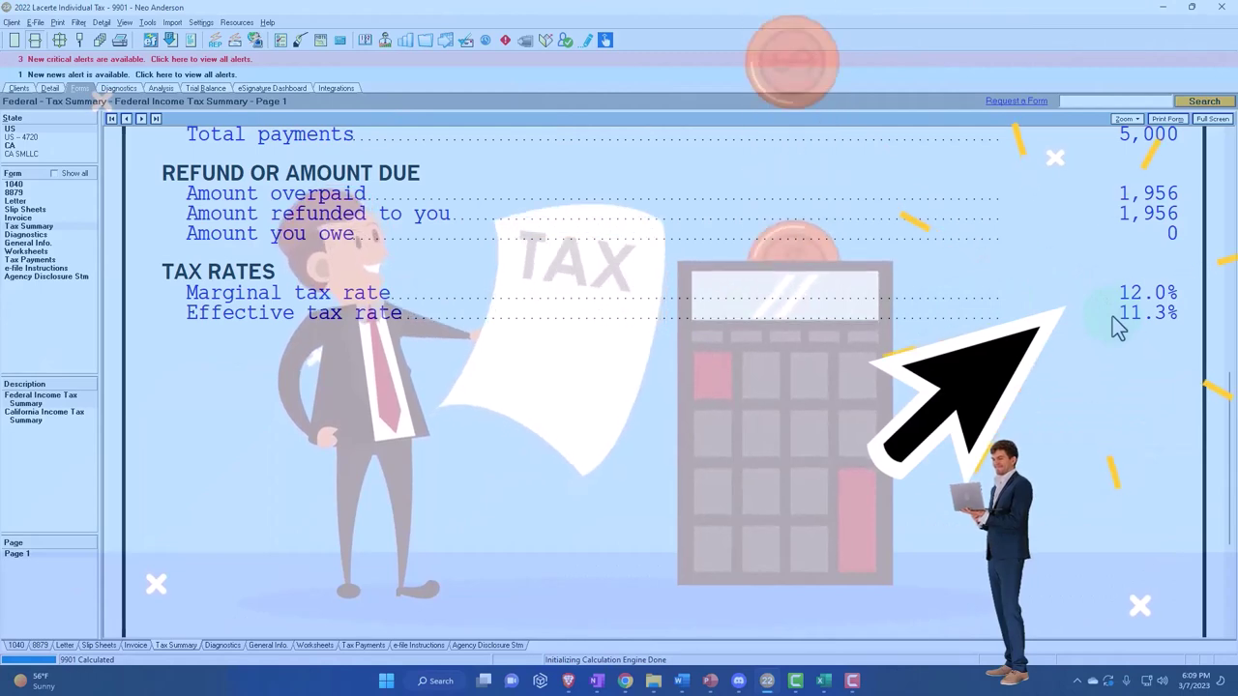
Step: Enter 30,000 as gross winnings on the W-2G gambling winnings record
left_click(51, 89)
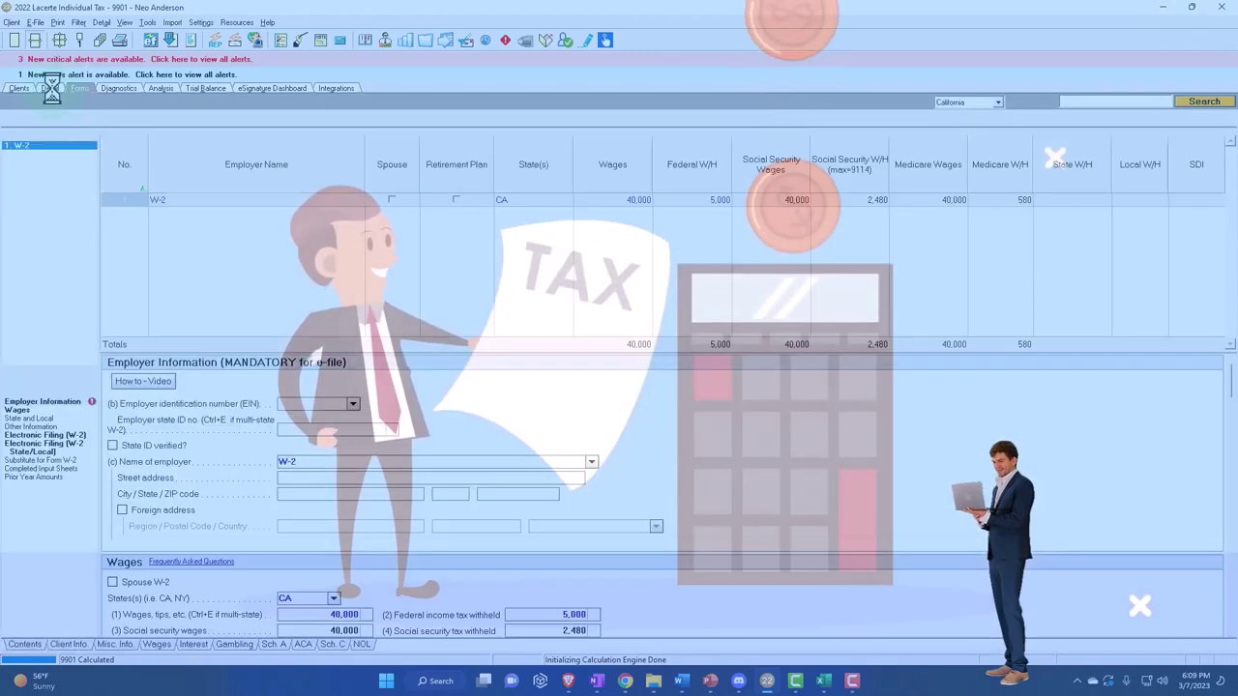
left_click(234, 644)
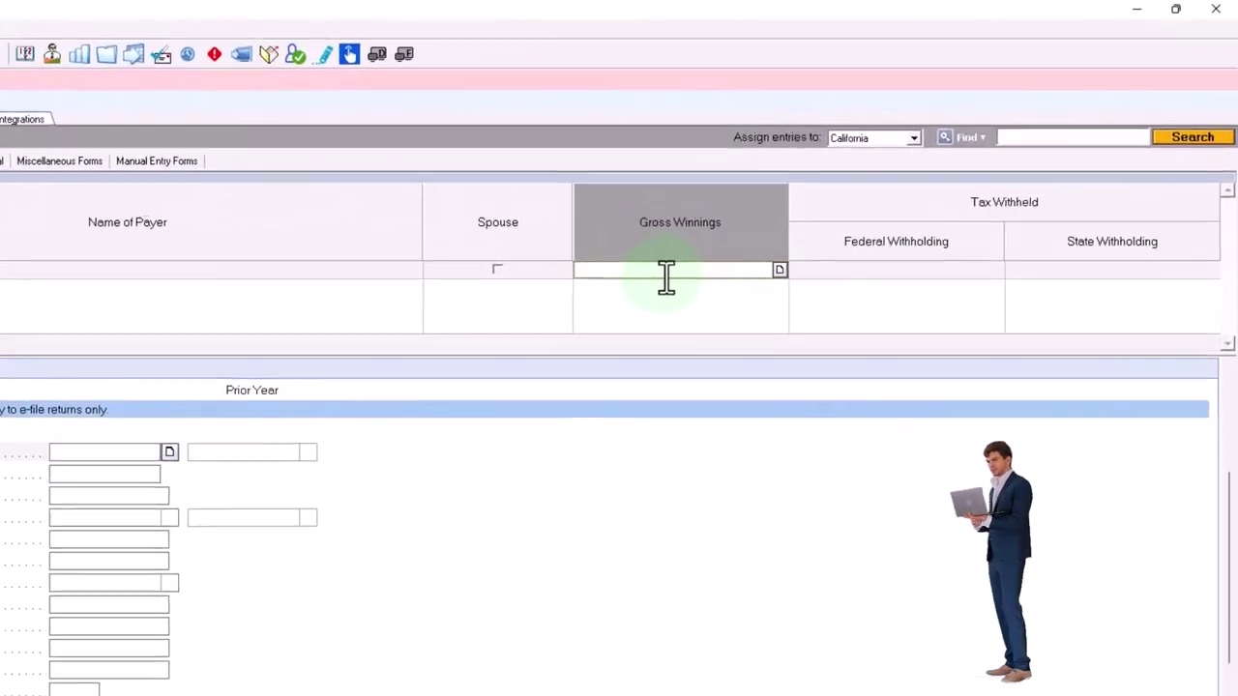
type("30,000")
key("Tab")
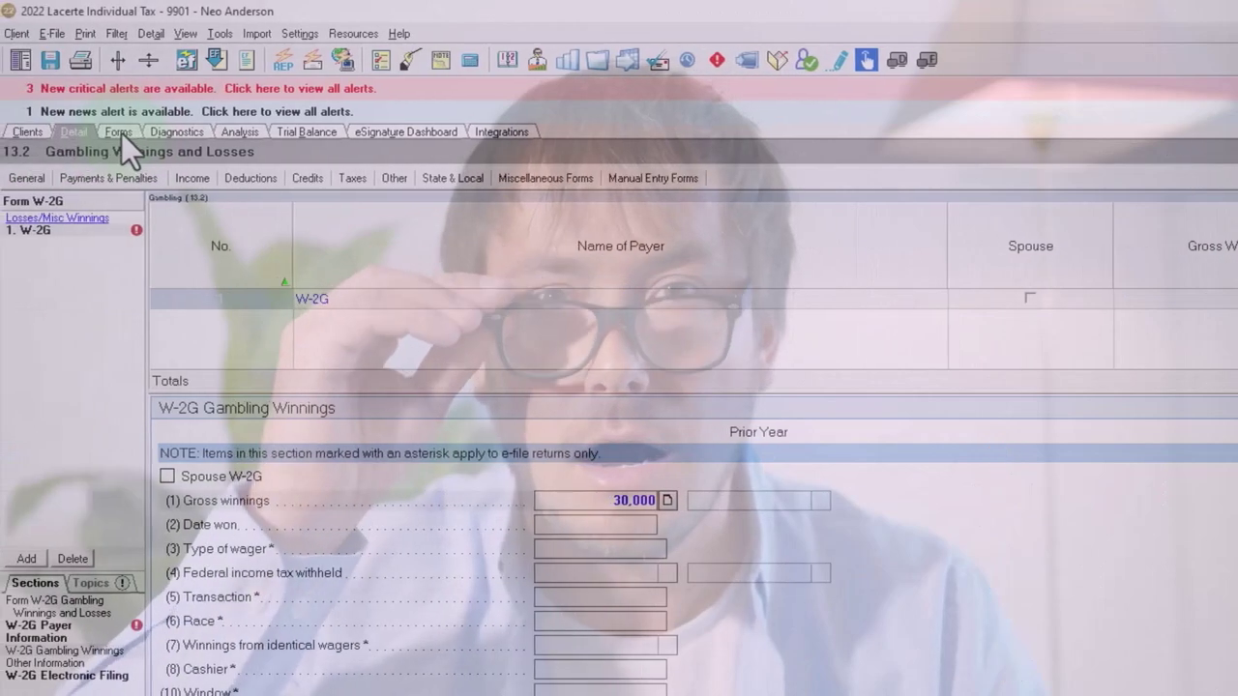
Step: Check Form 1040's income lines, then the Tax Summary's 70,000 total income
left_click(60, 135)
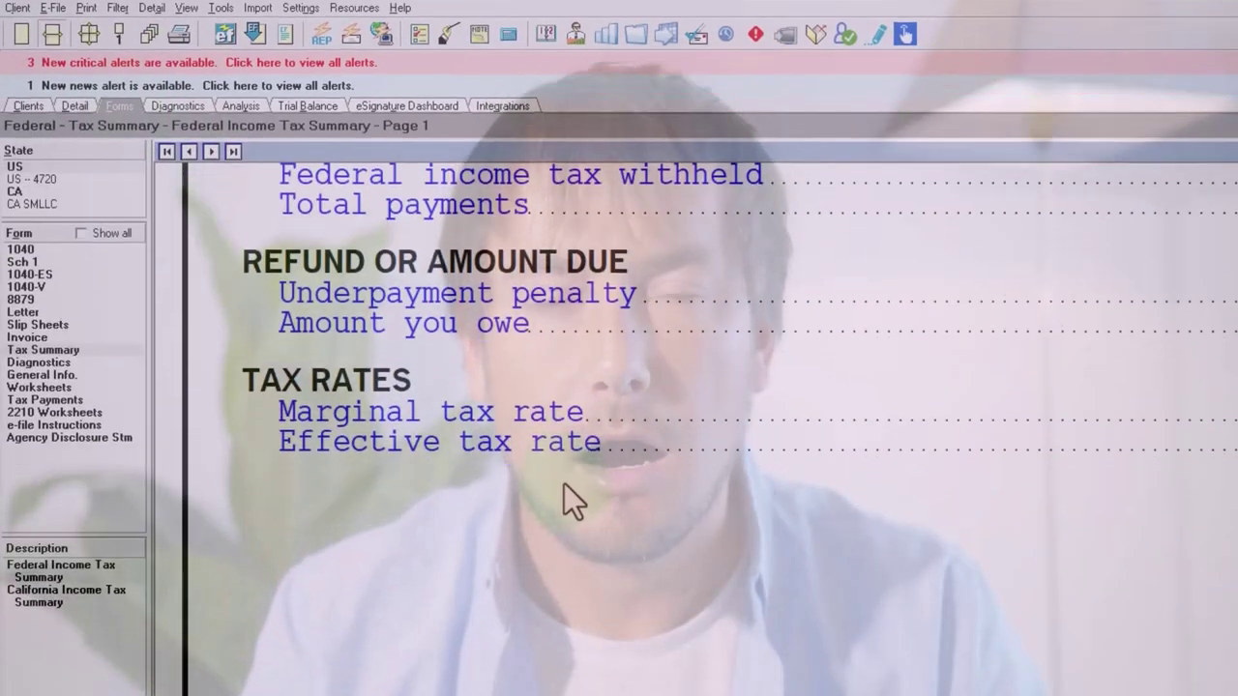
scroll(567, 512, "up", 5)
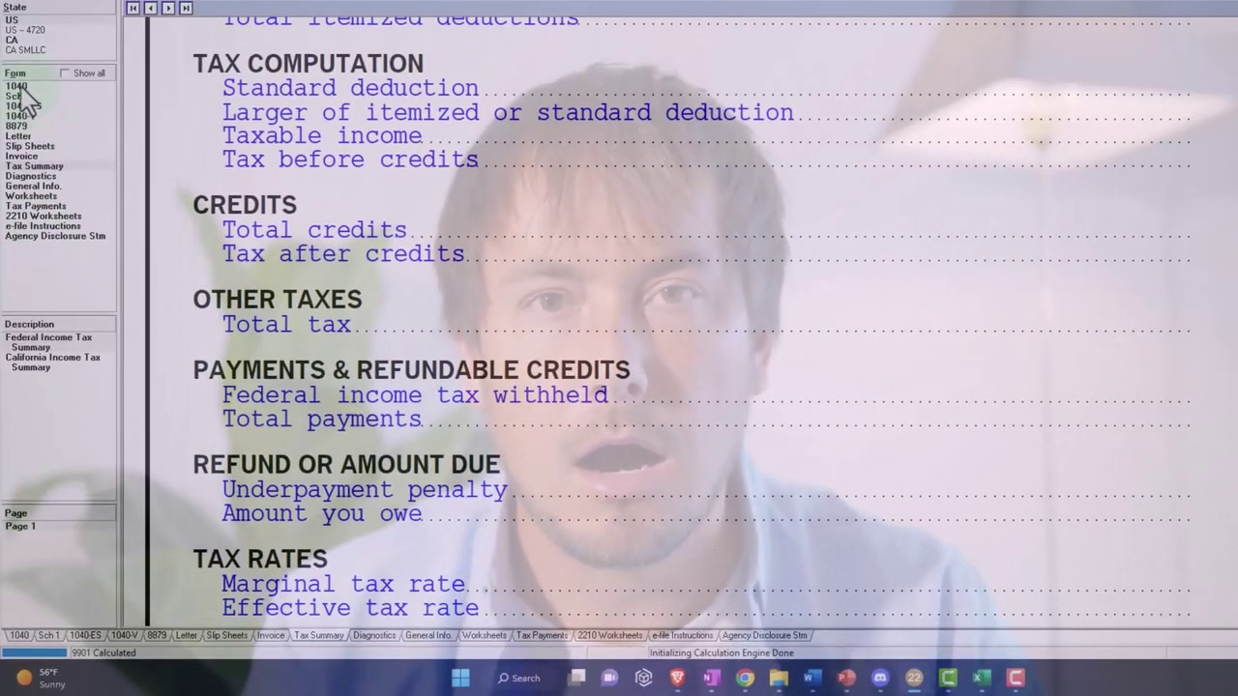
left_click(25, 87)
scroll(810, 281, "down", 4)
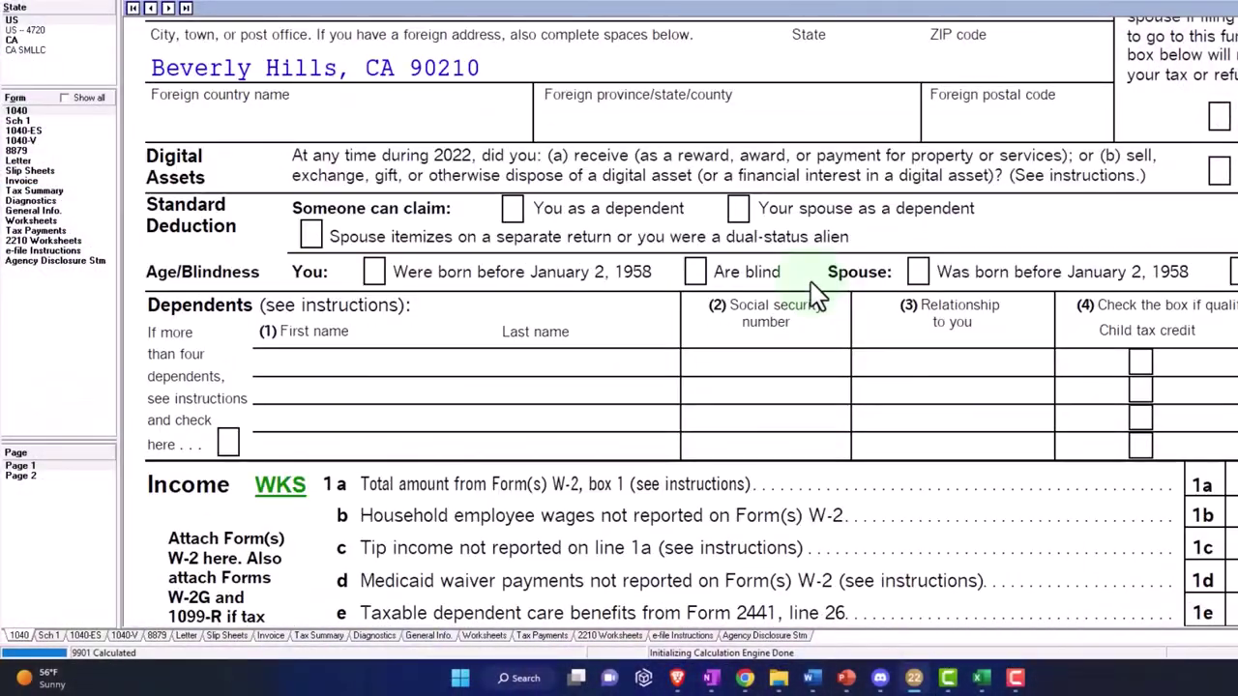
scroll(811, 283, "down", 5)
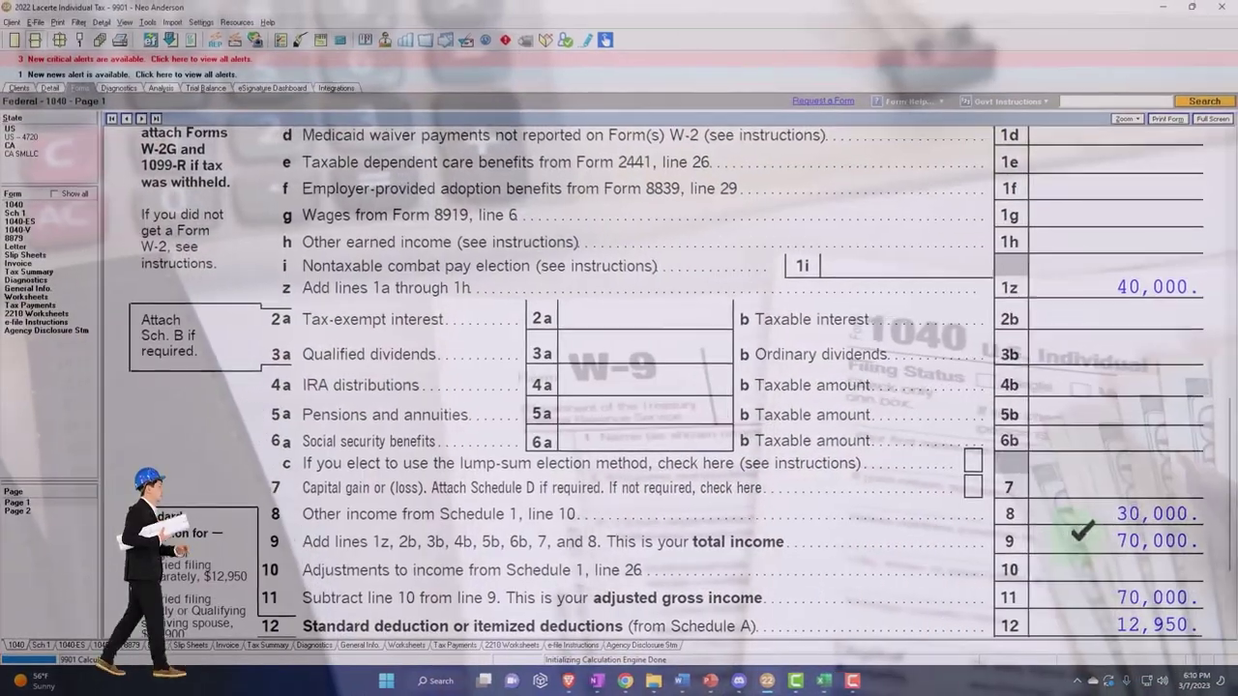
scroll(657, 387, "down", 1)
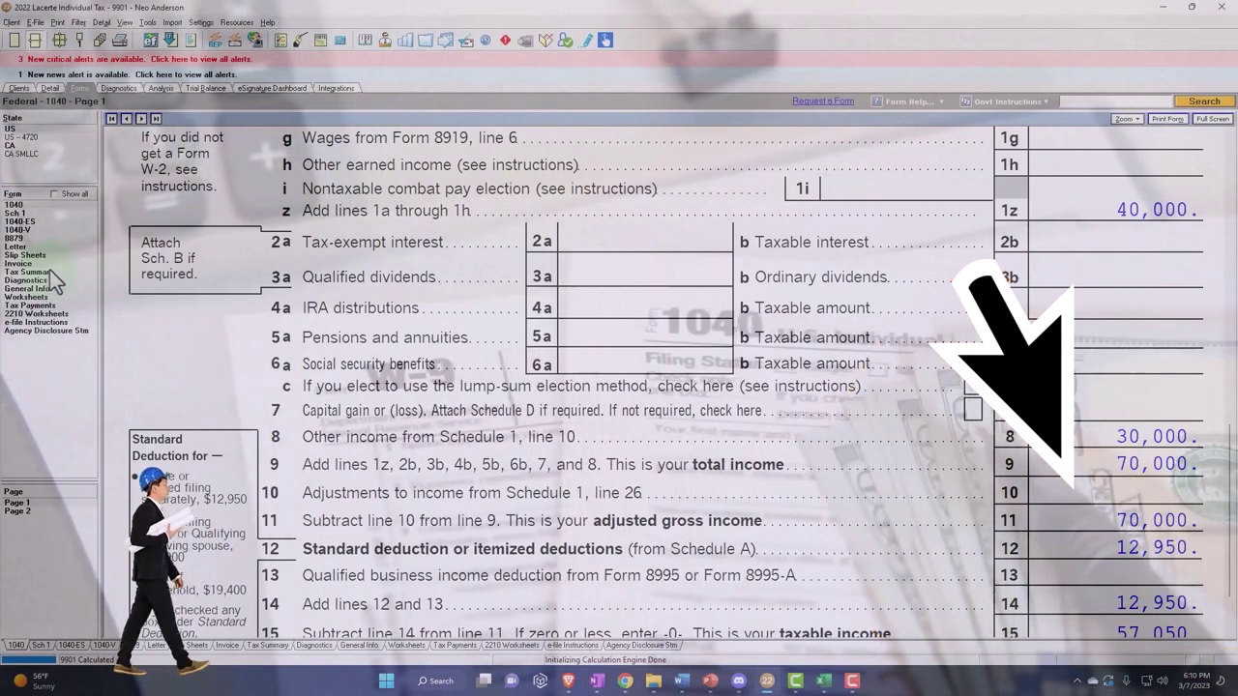
left_click(47, 274)
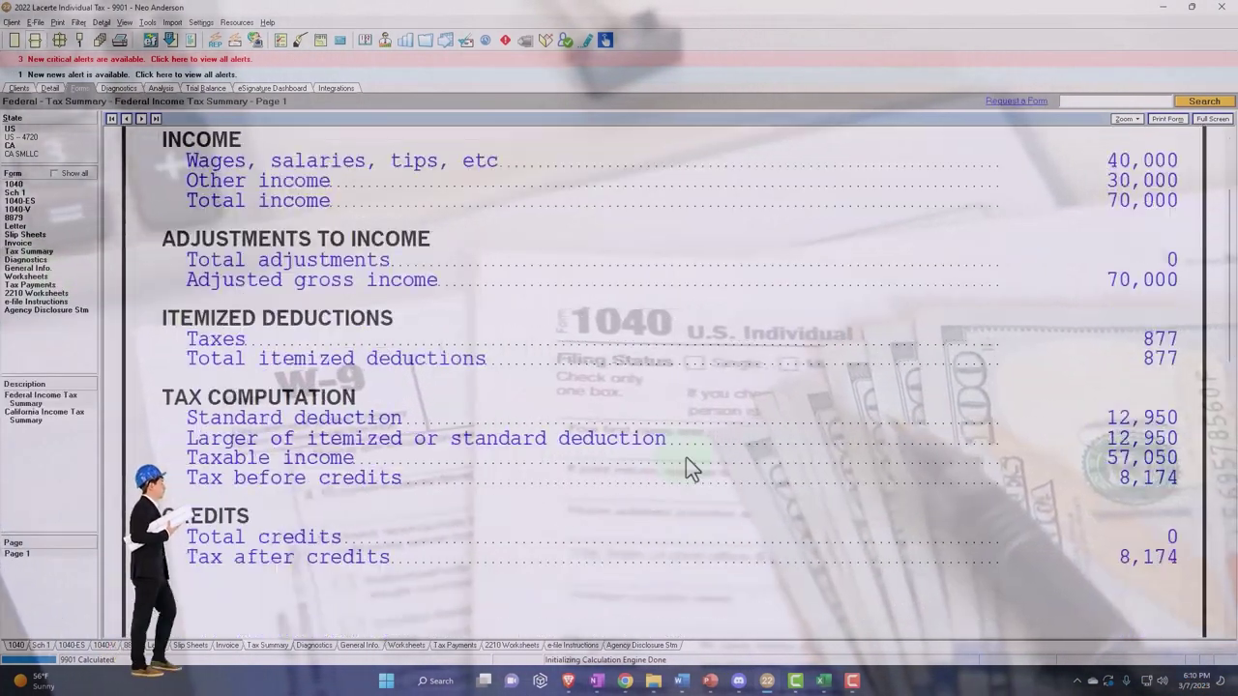
Step: Scroll the W-2G gambling winnings screen to its 30,000 gross winnings record
scroll(685, 465, "down", 4)
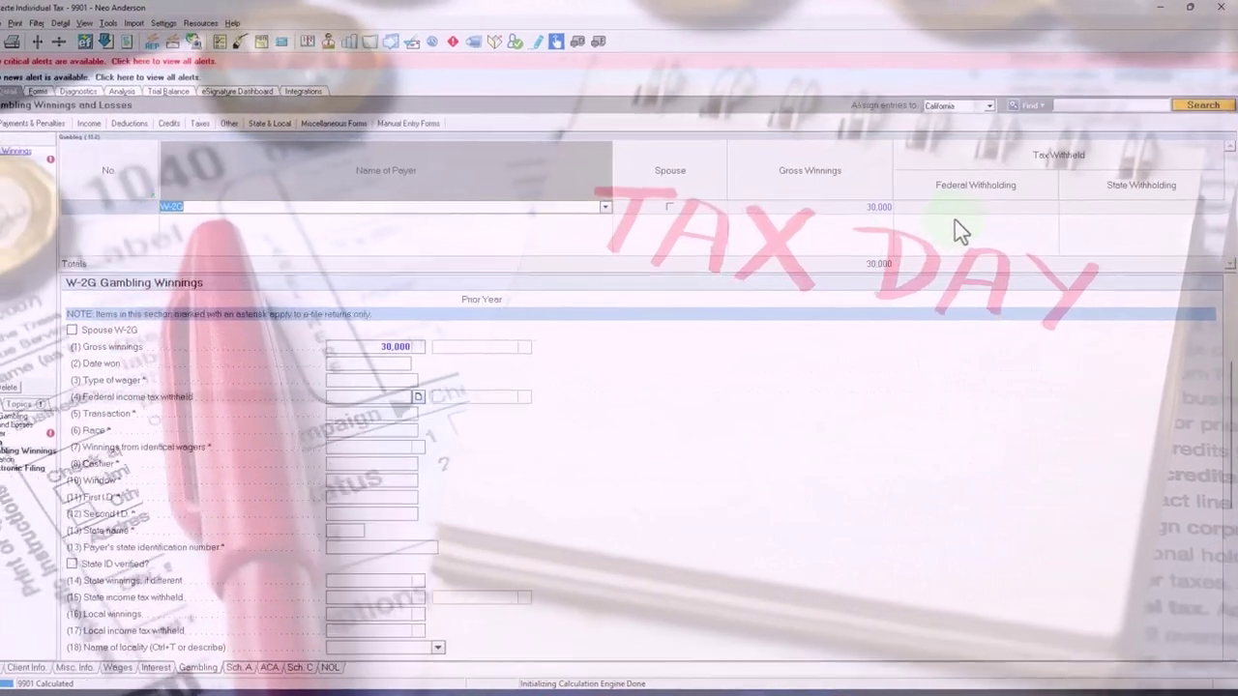
Step: Enter 5,000 federal withholding on the W-2G and check the summary's 1,826 refund
left_click(969, 201)
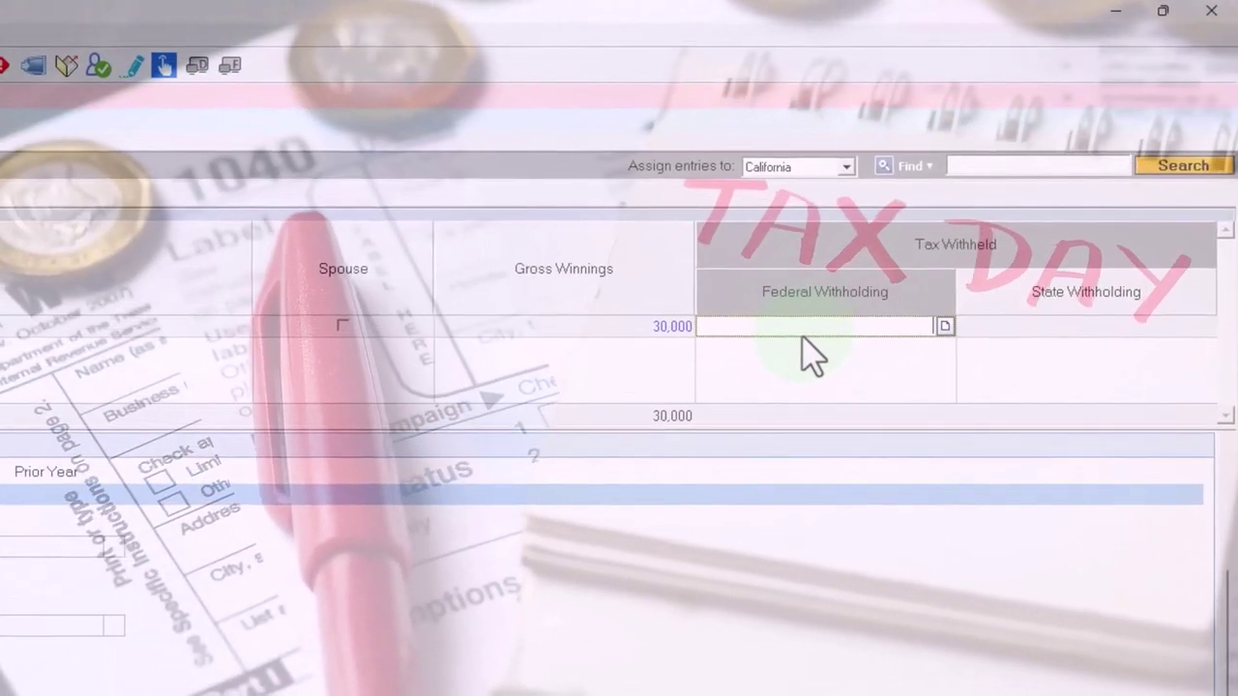
type("5000")
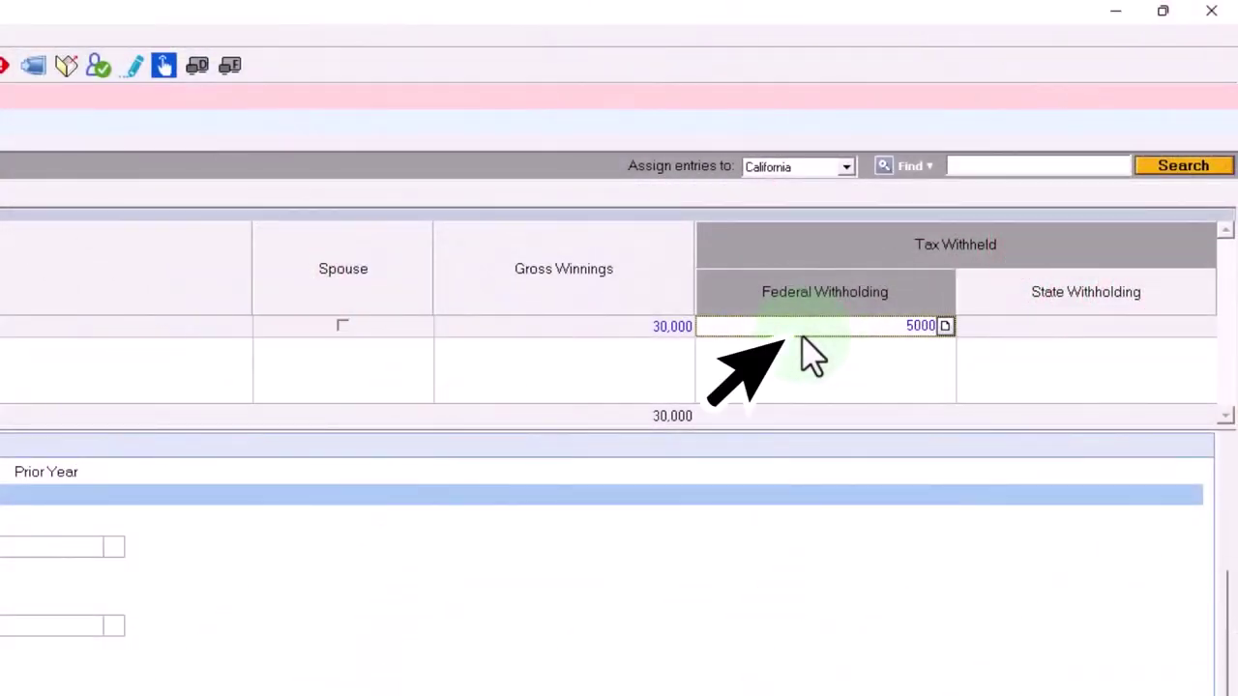
key("Tab")
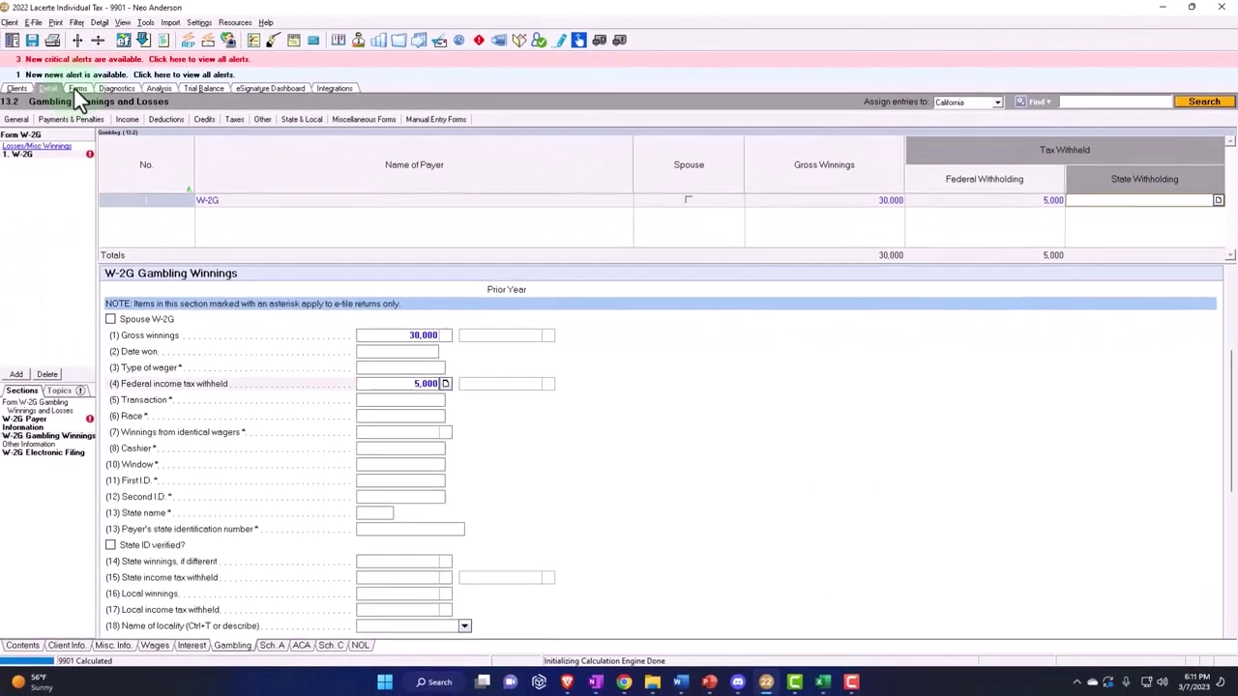
left_click(77, 88)
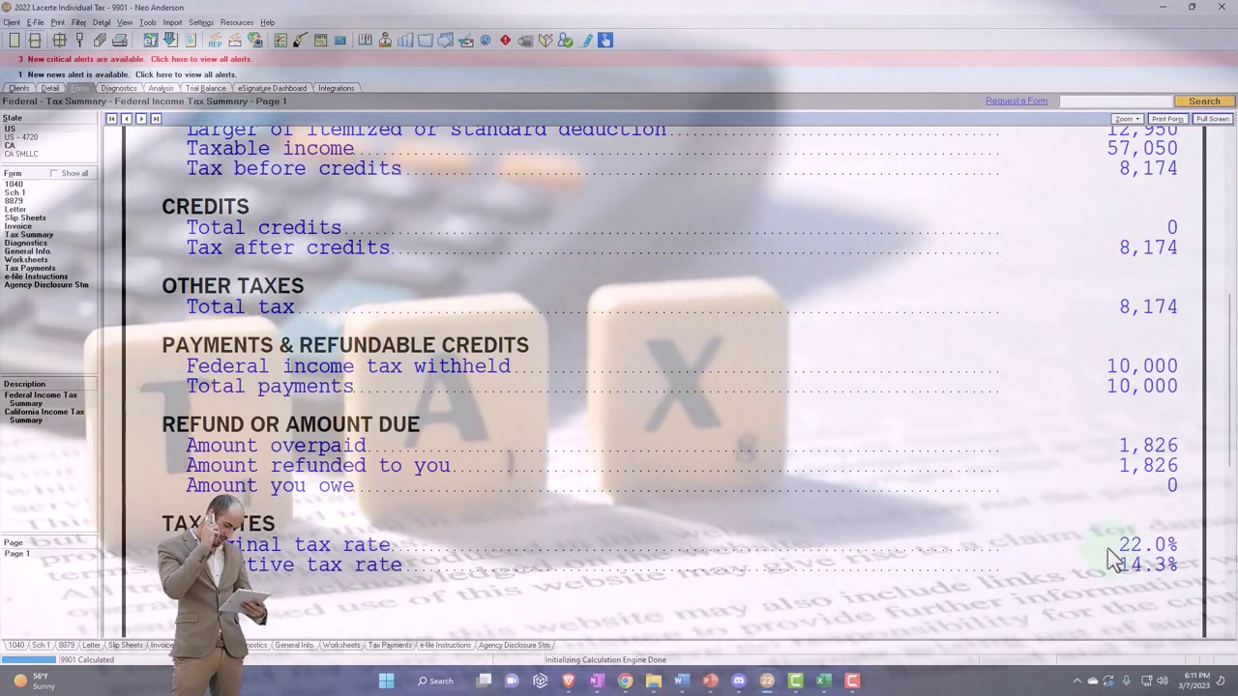
Step: Open Form 1040 and move to its page 2
left_click(28, 184)
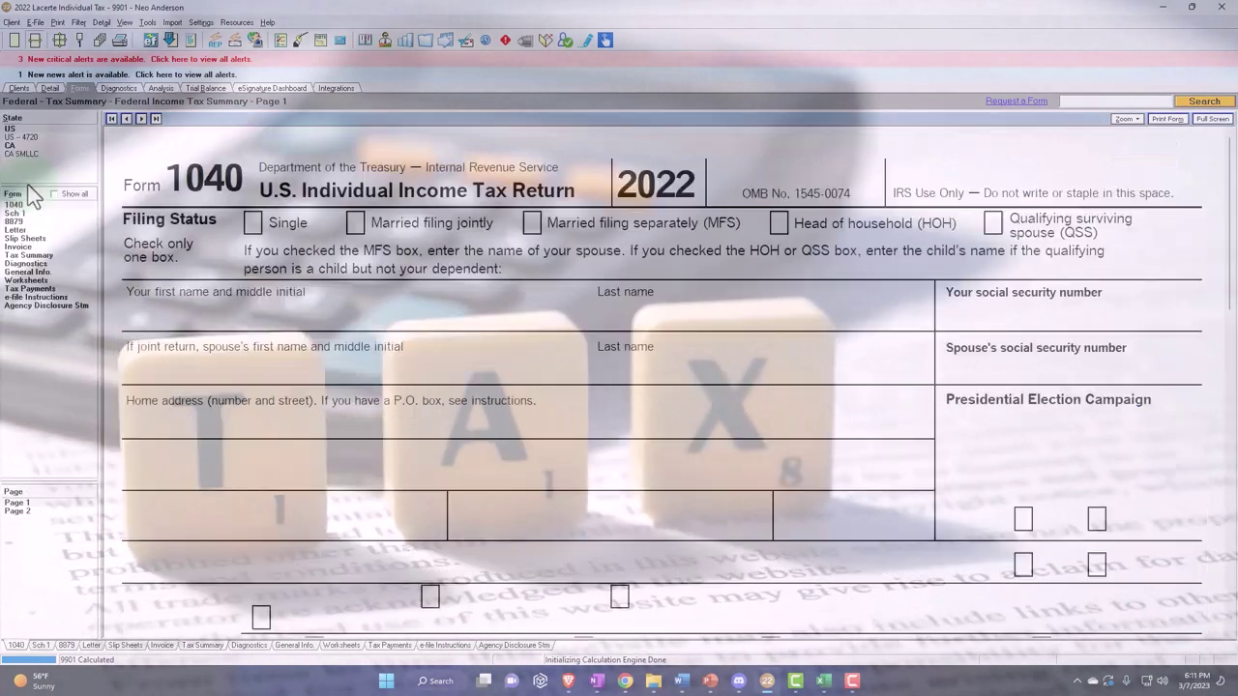
left_click(32, 512)
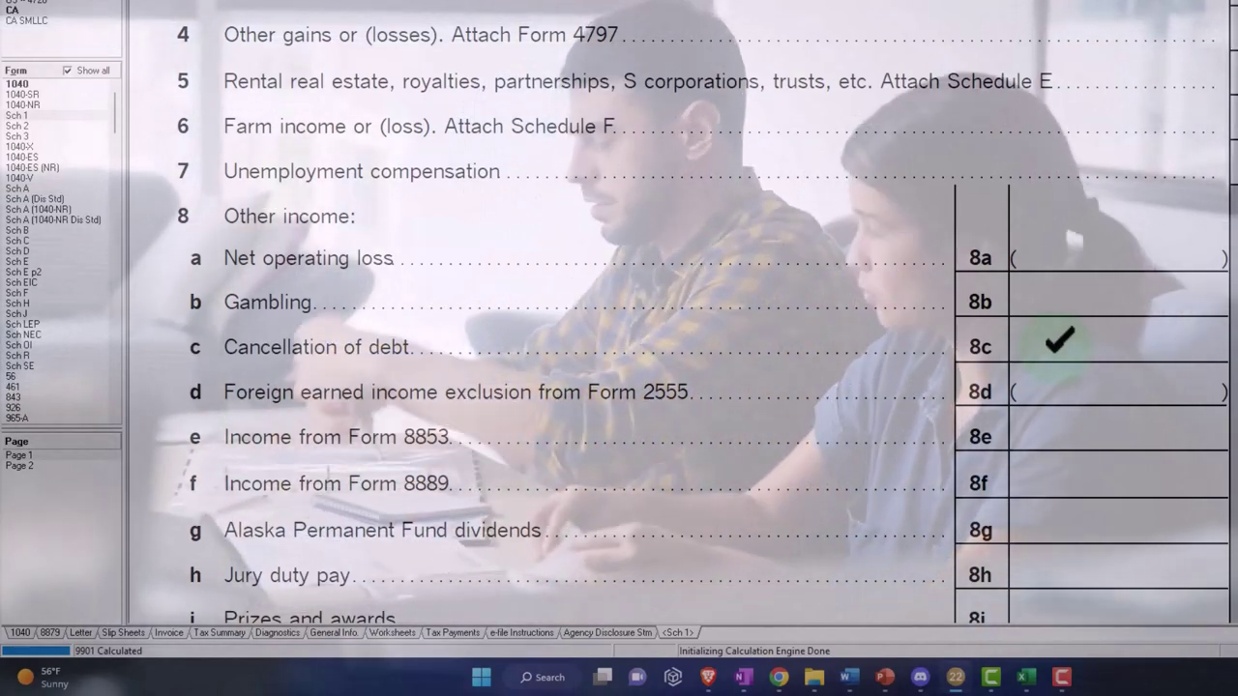
Step: Bring up the options menu for Schedule 1 line 8c Cancellation of debt
right_click(1059, 340)
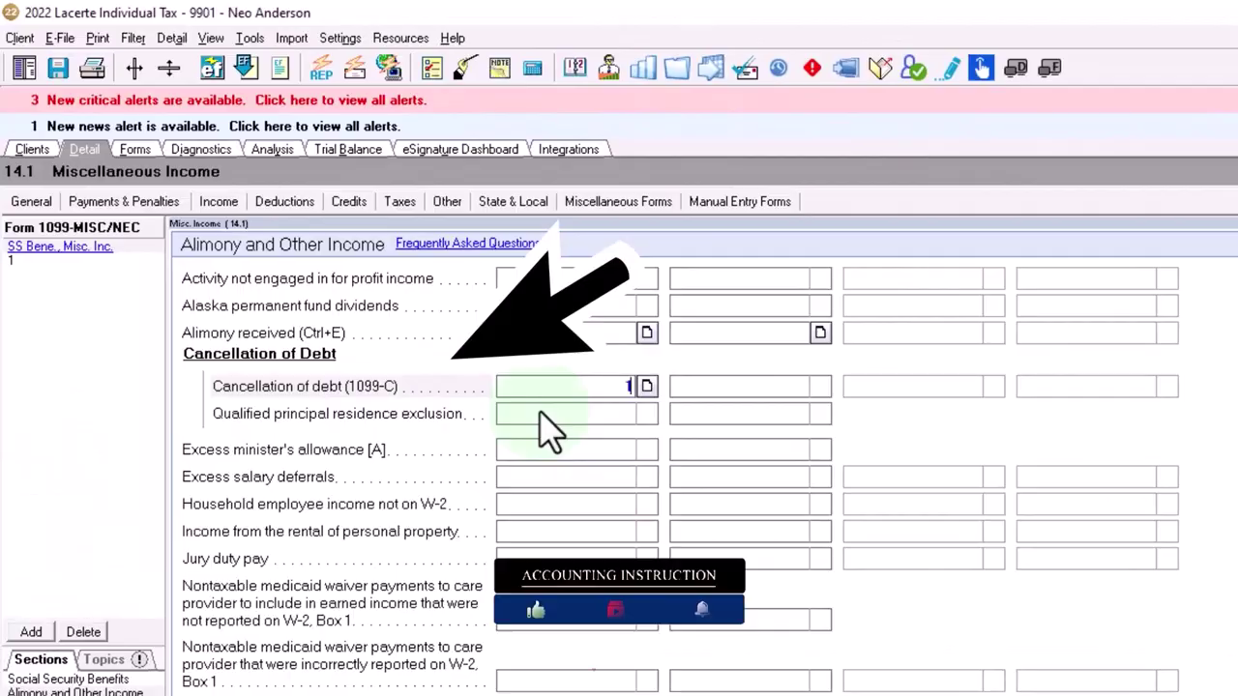
Step: Enter 1,000 as the 1099-C cancelled debt and view Schedule 1 as a form
type("000")
key("Return")
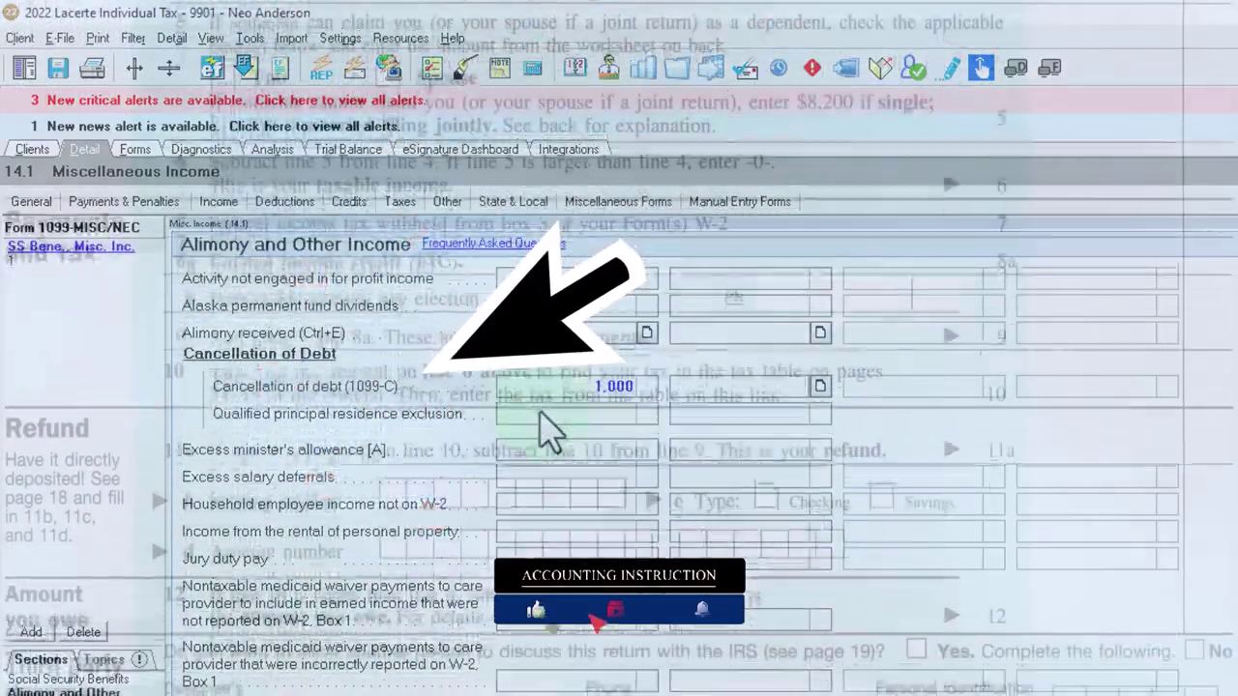
key("ctrl+f")
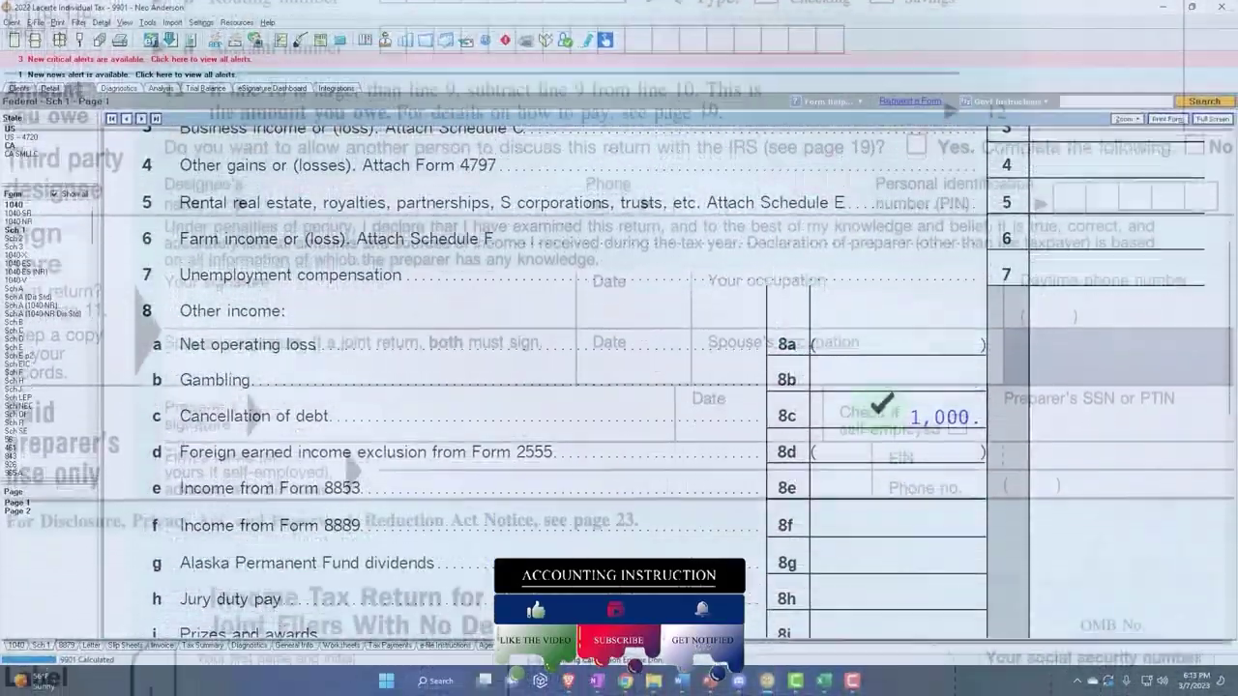
scroll(882, 421, "down", 5)
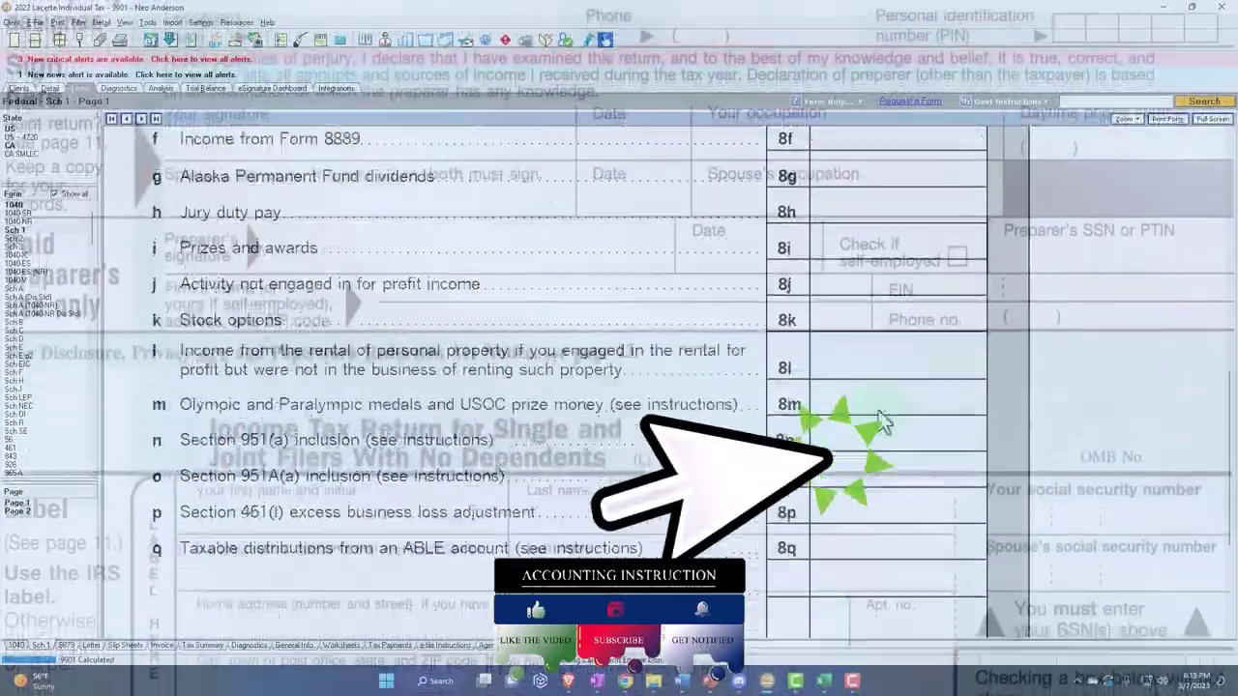
scroll(882, 421, "down", 5)
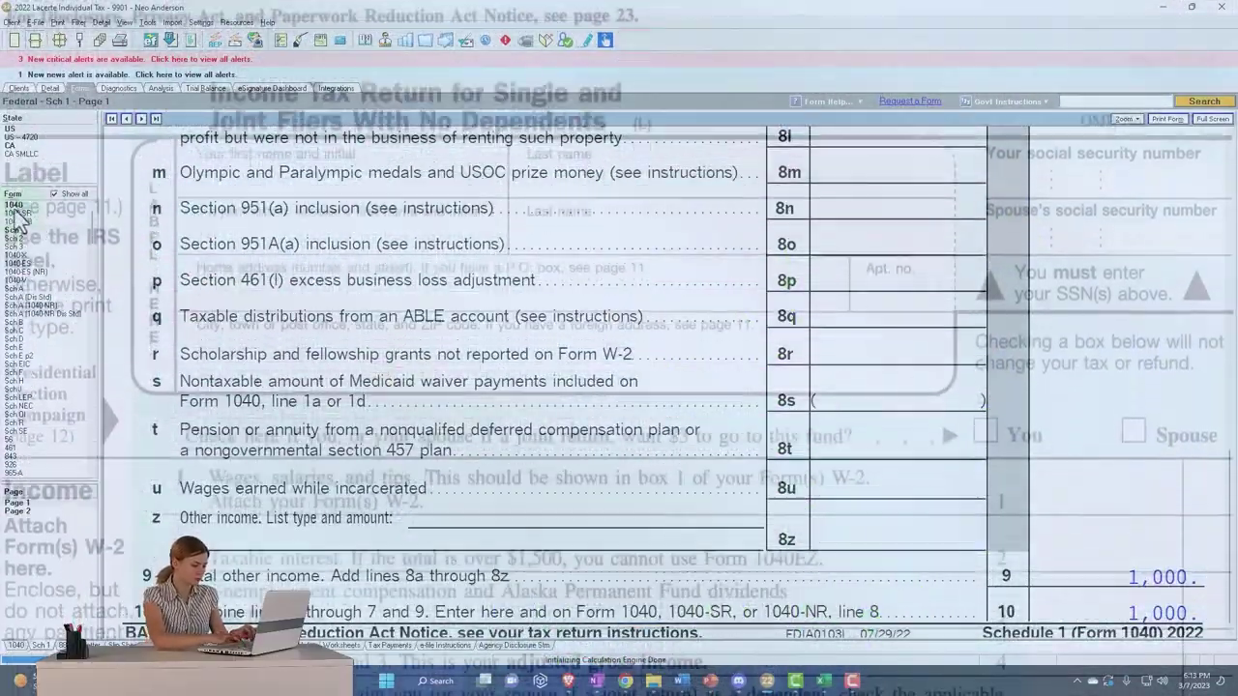
Step: Open Form 1040 and scroll down to line 8 to check total income
left_click(15, 205)
scroll(569, 510, "down", 10)
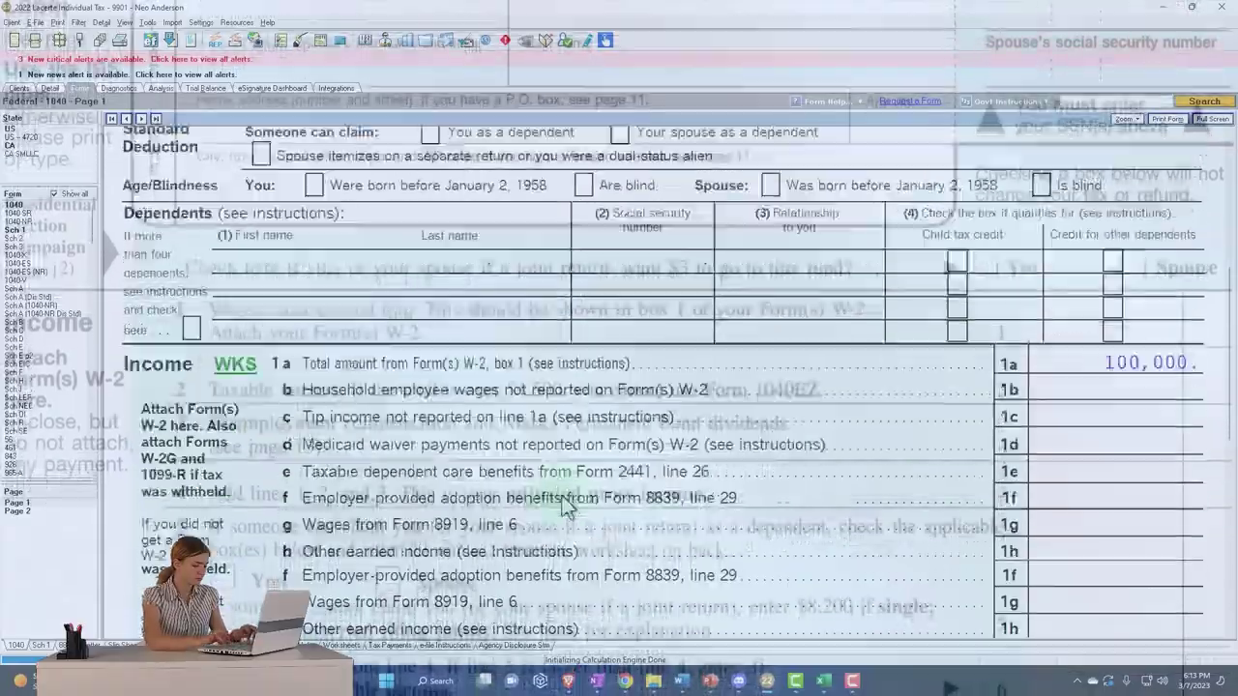
scroll(568, 510, "down", 8)
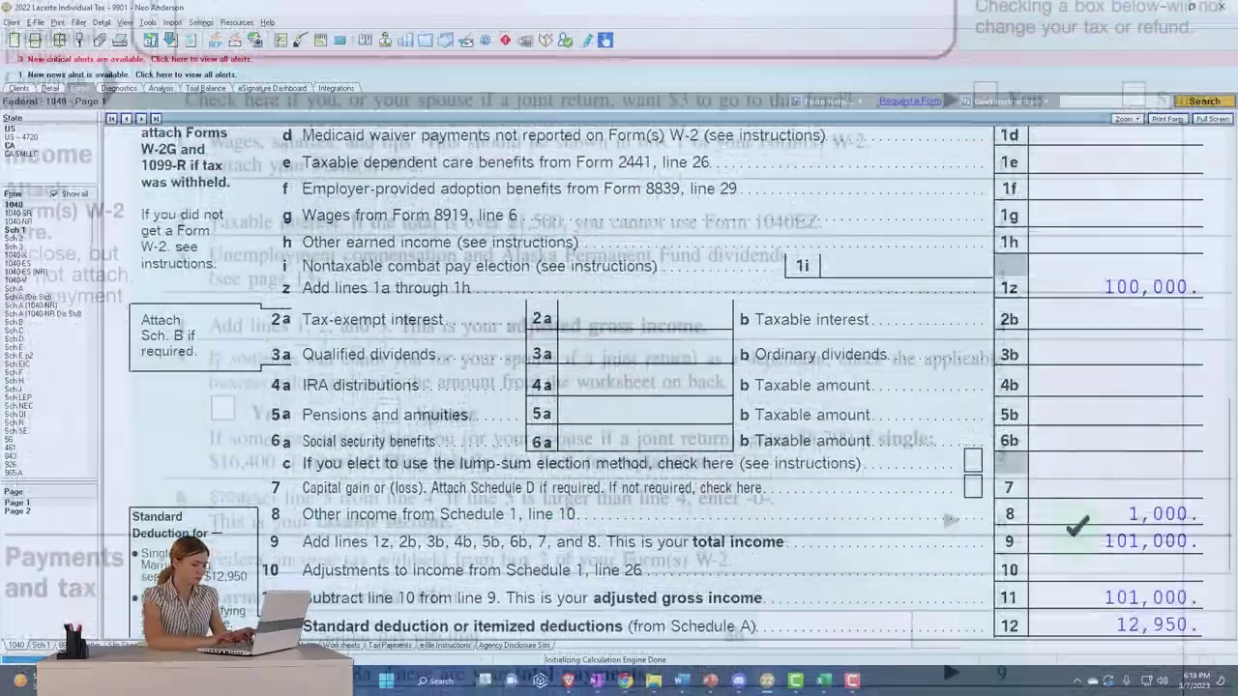
scroll(1080, 547, "down", 5)
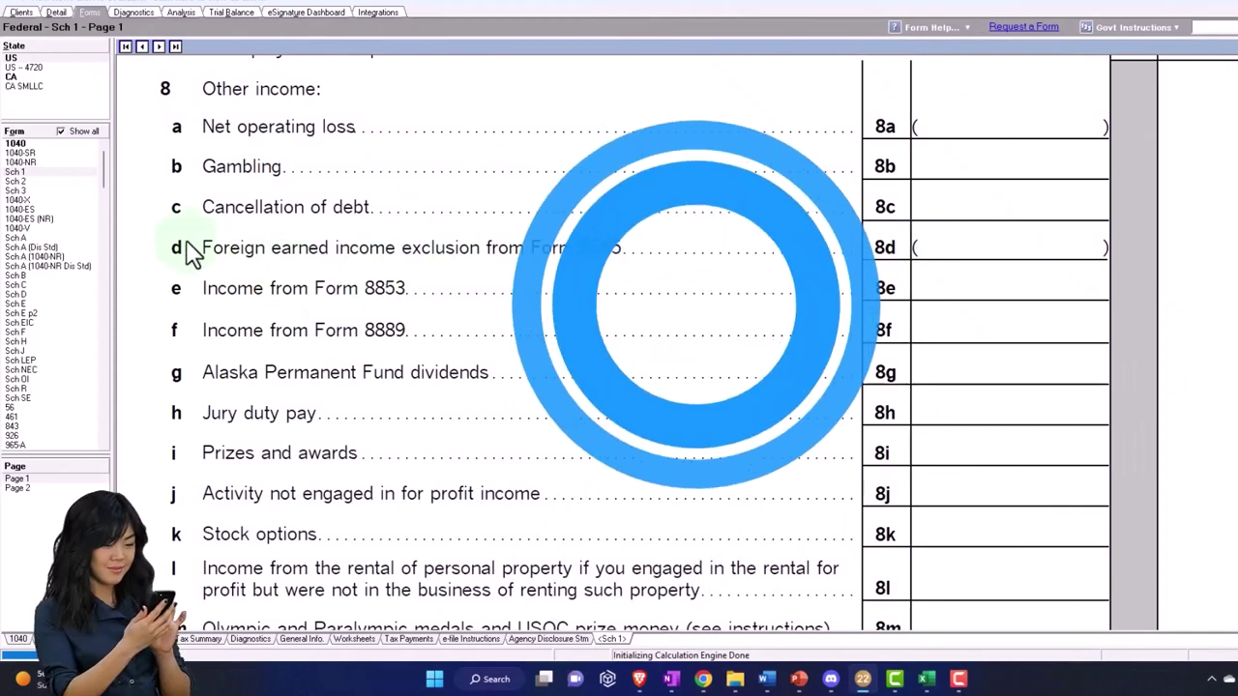
Step: Find 2555 in the form list, scroll through Foreign Earned Income, then reopen Schedule 1
scroll(104, 156, "down", 5)
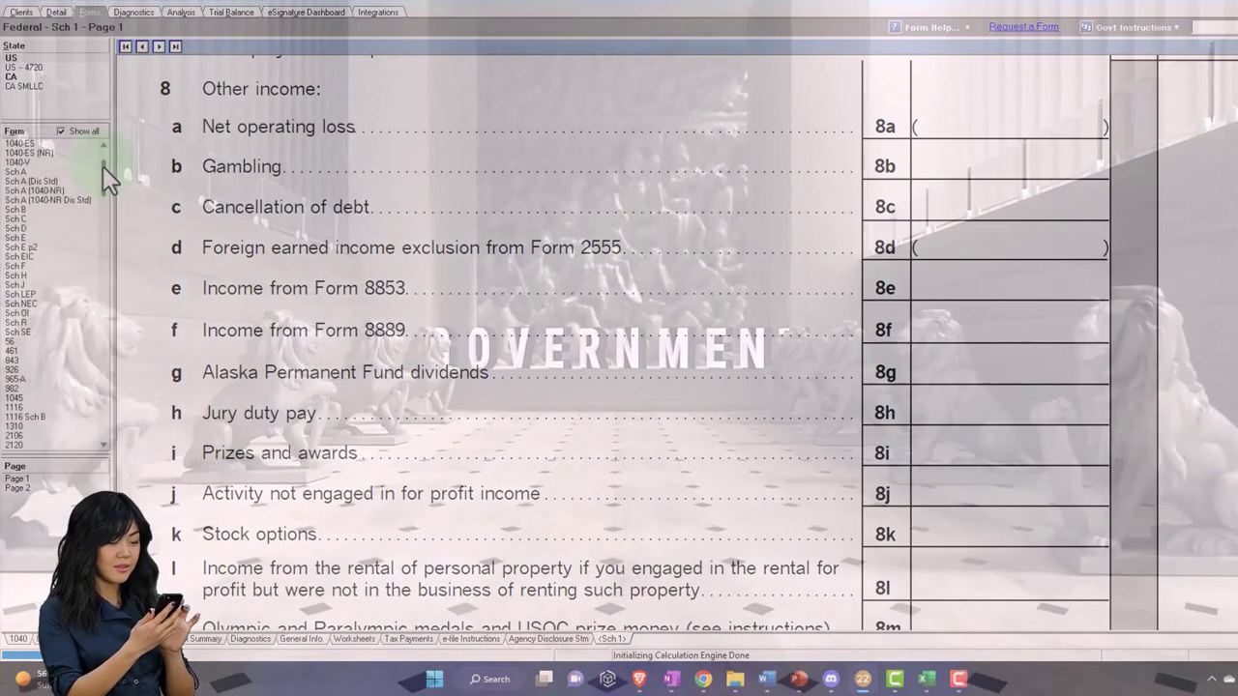
left_click_drag(98, 175, 111, 248)
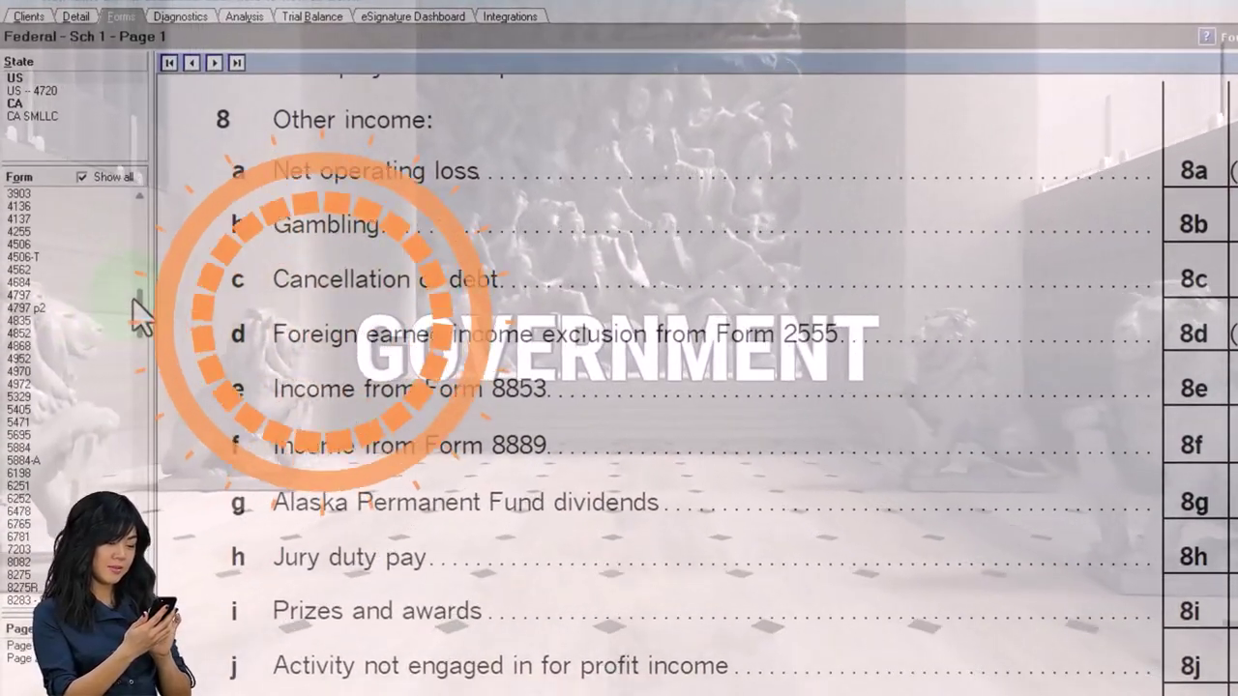
left_click_drag(133, 299, 134, 259)
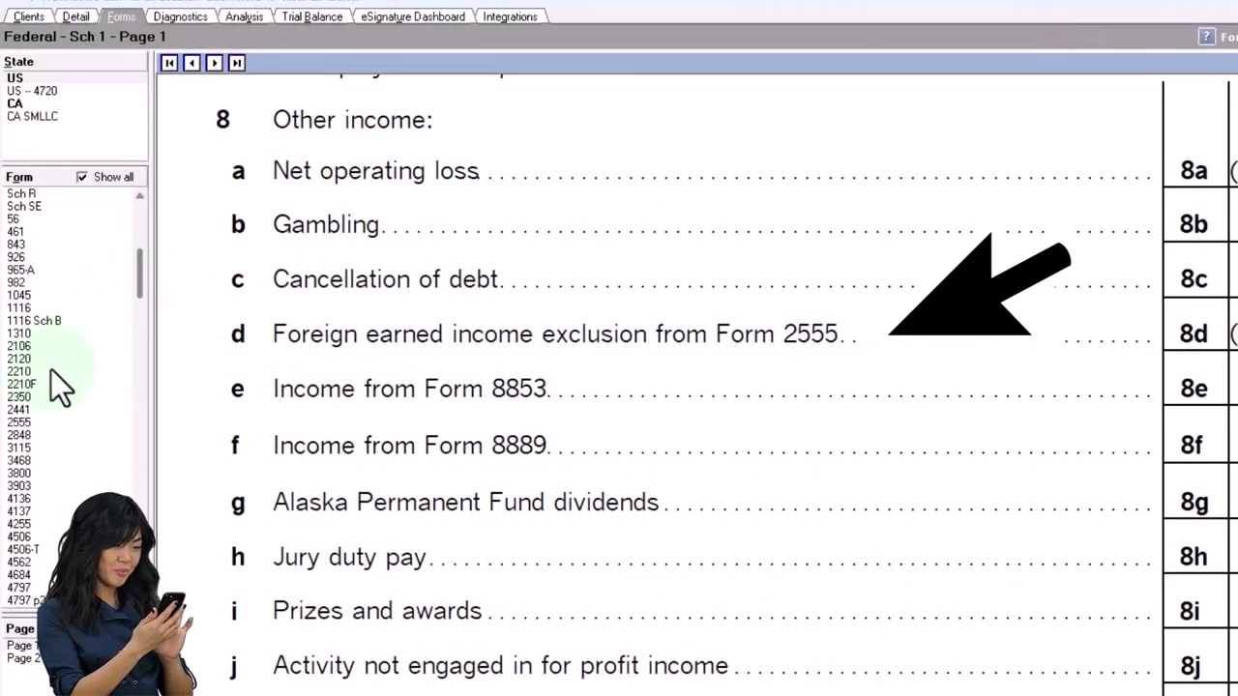
left_click(37, 423)
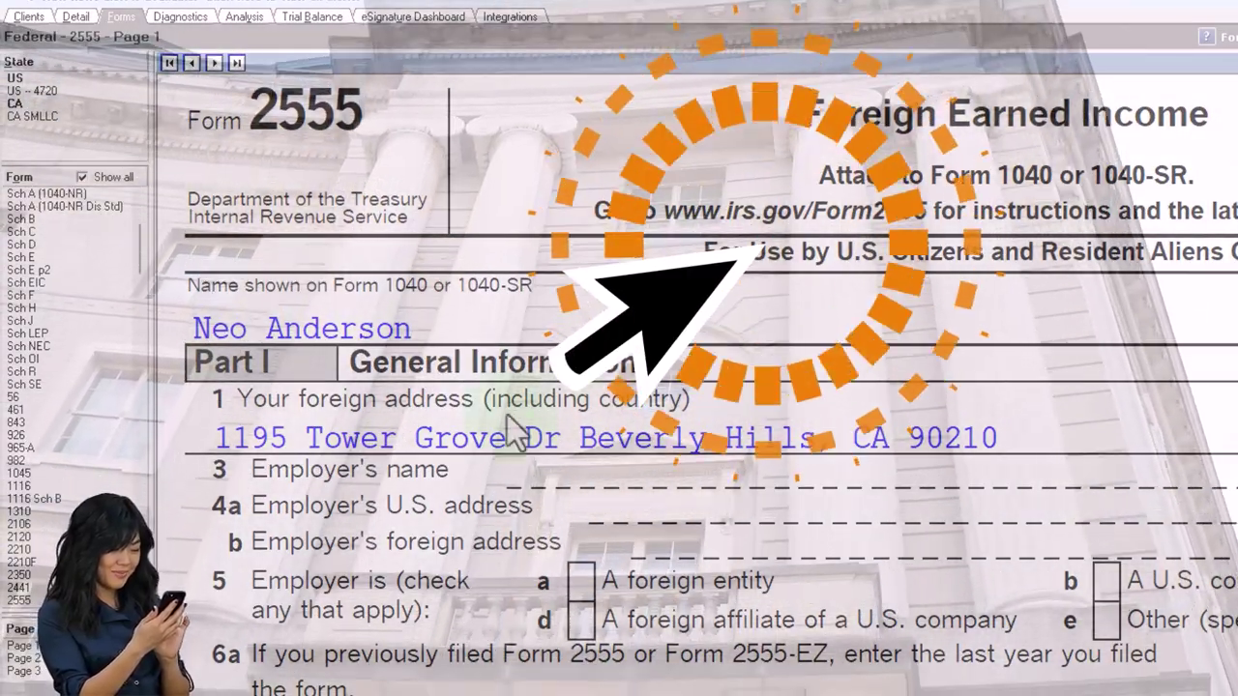
scroll(377, 616, "down", 10)
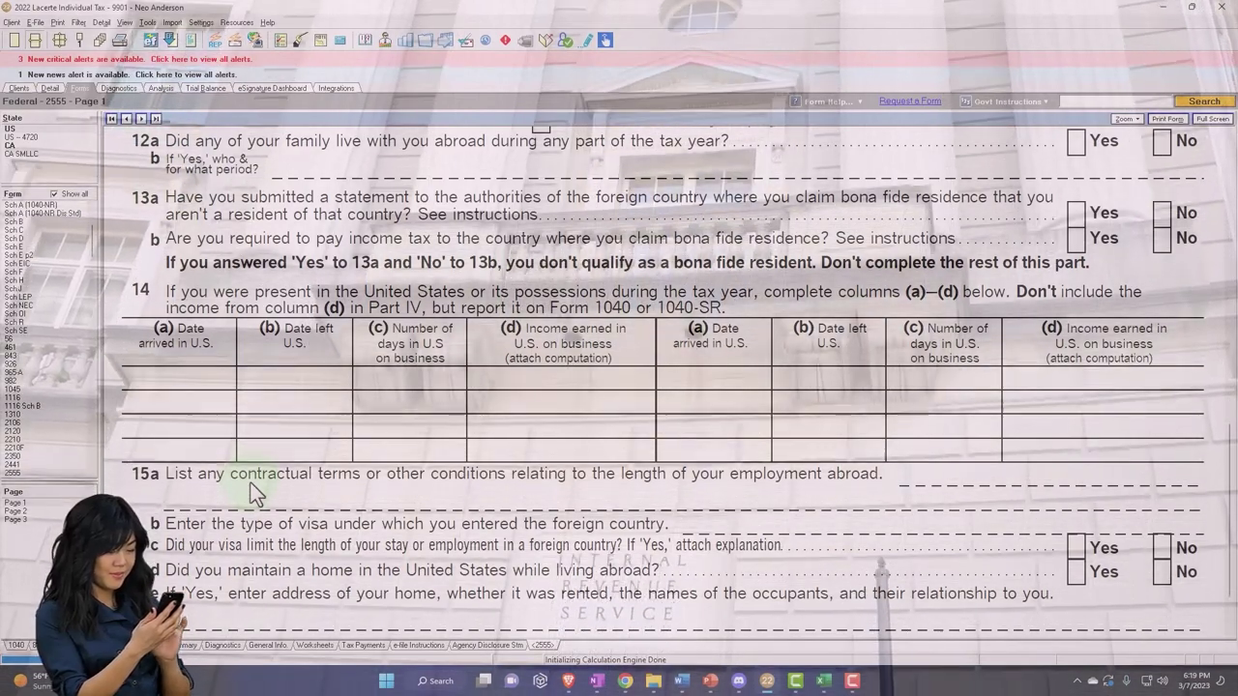
scroll(29, 224, "up", 4)
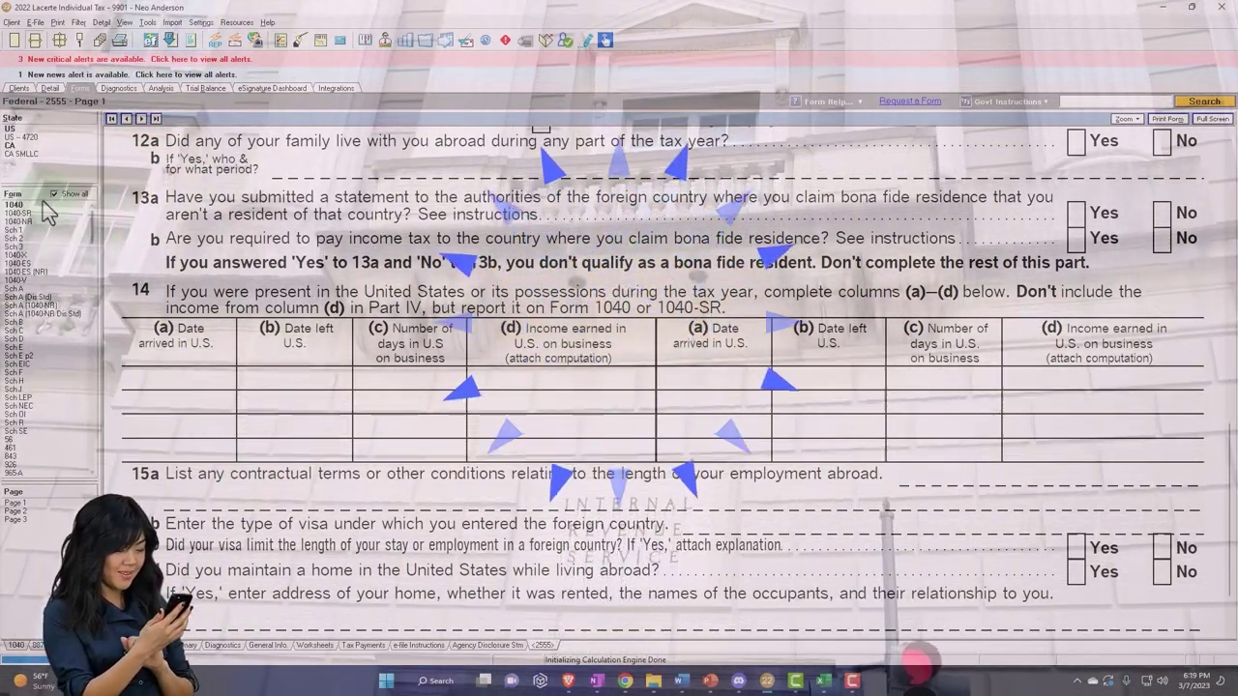
left_click(22, 229)
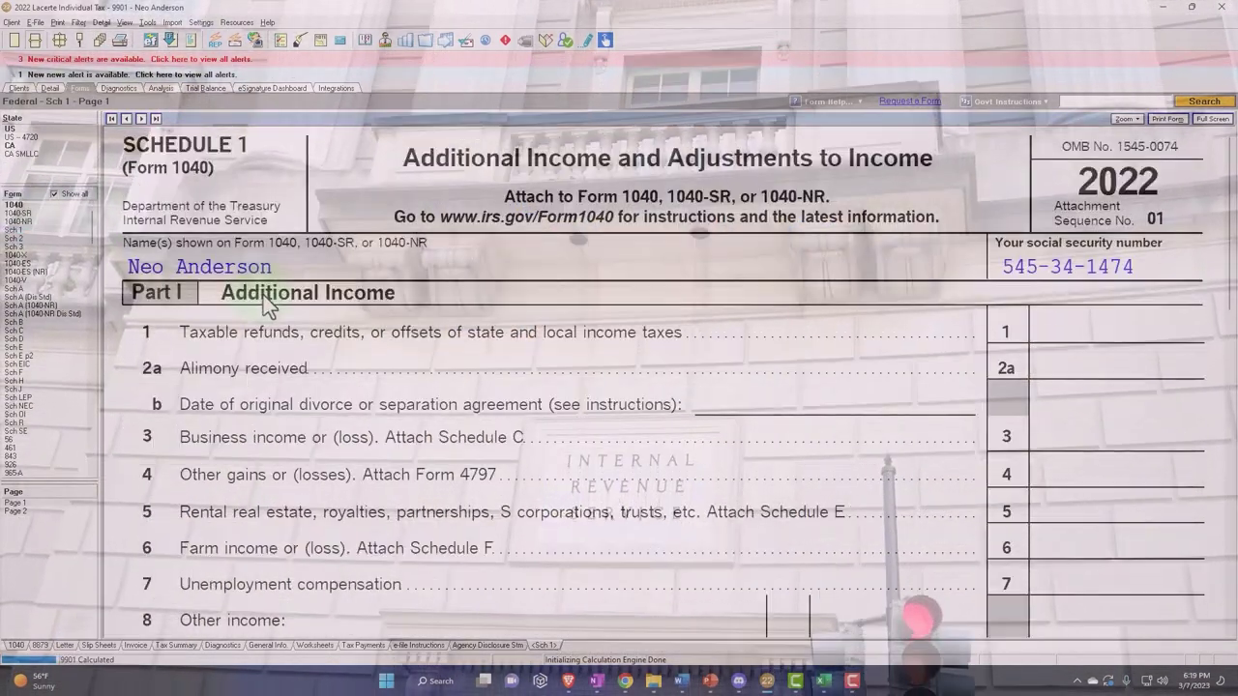